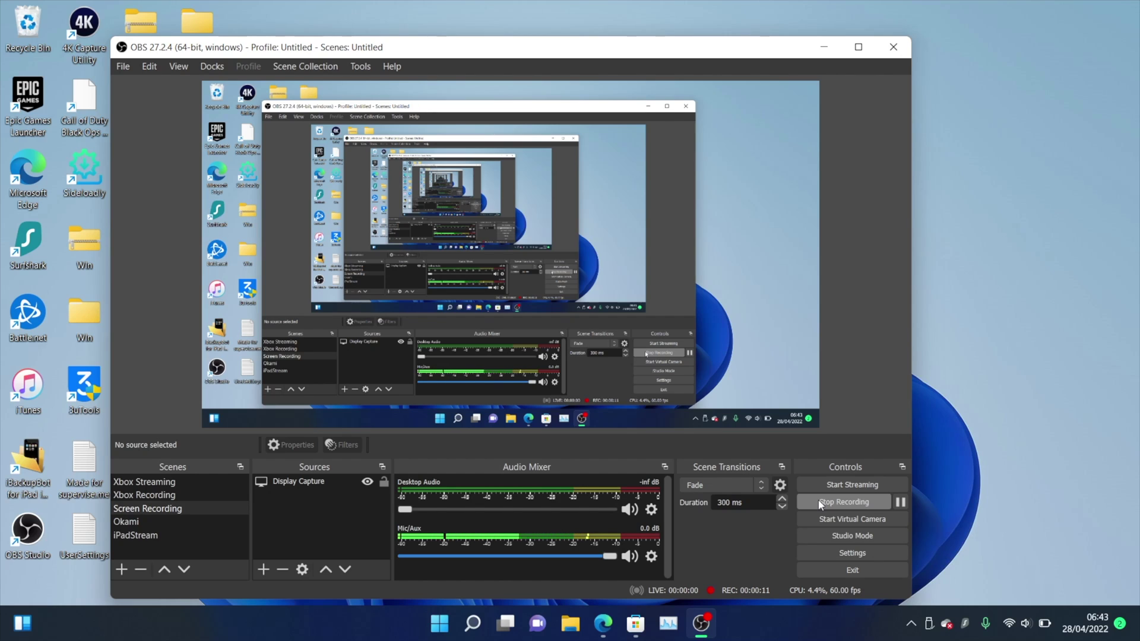
Bring up Apple's iTunes page in Edge and view the iTunes listing in the Microsoft Store.
left_click(824, 47)
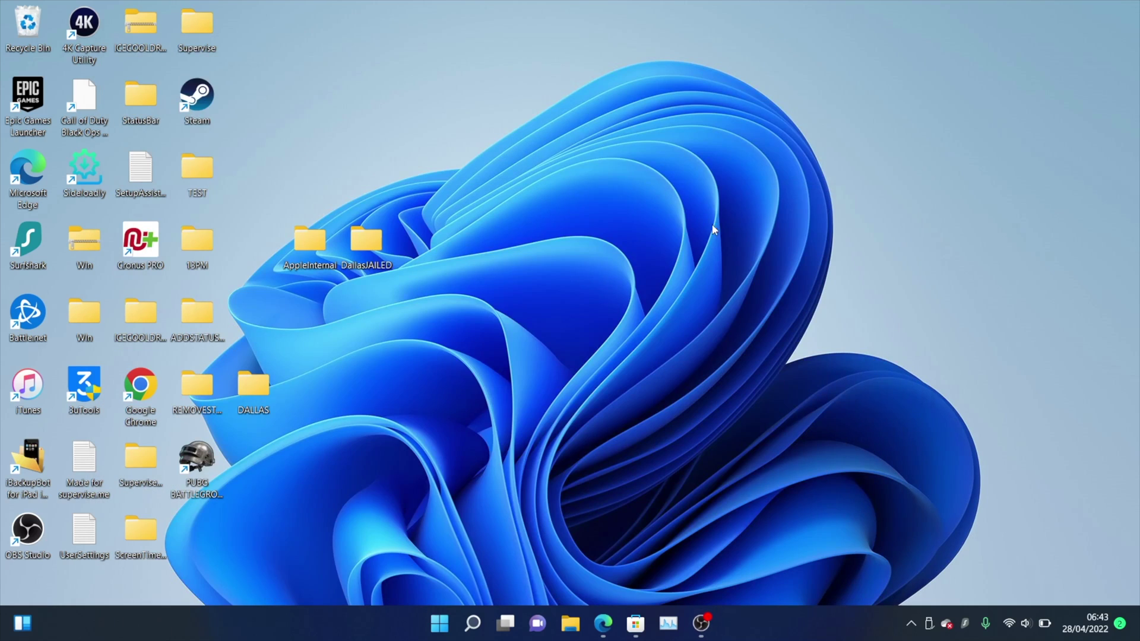
left_click(602, 623)
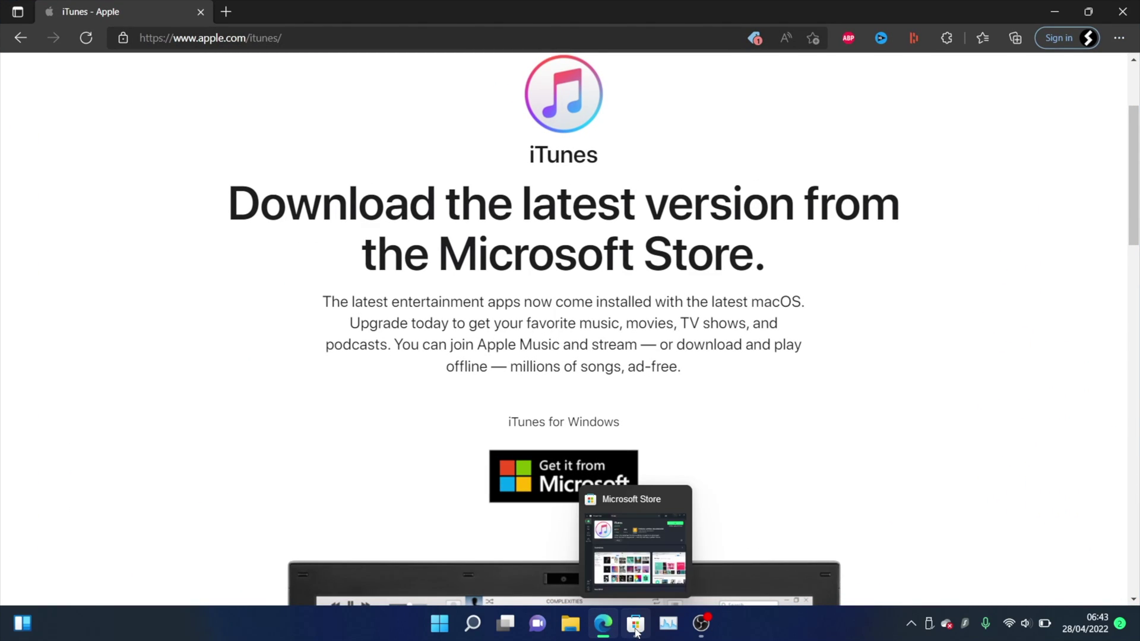
left_click(636, 629)
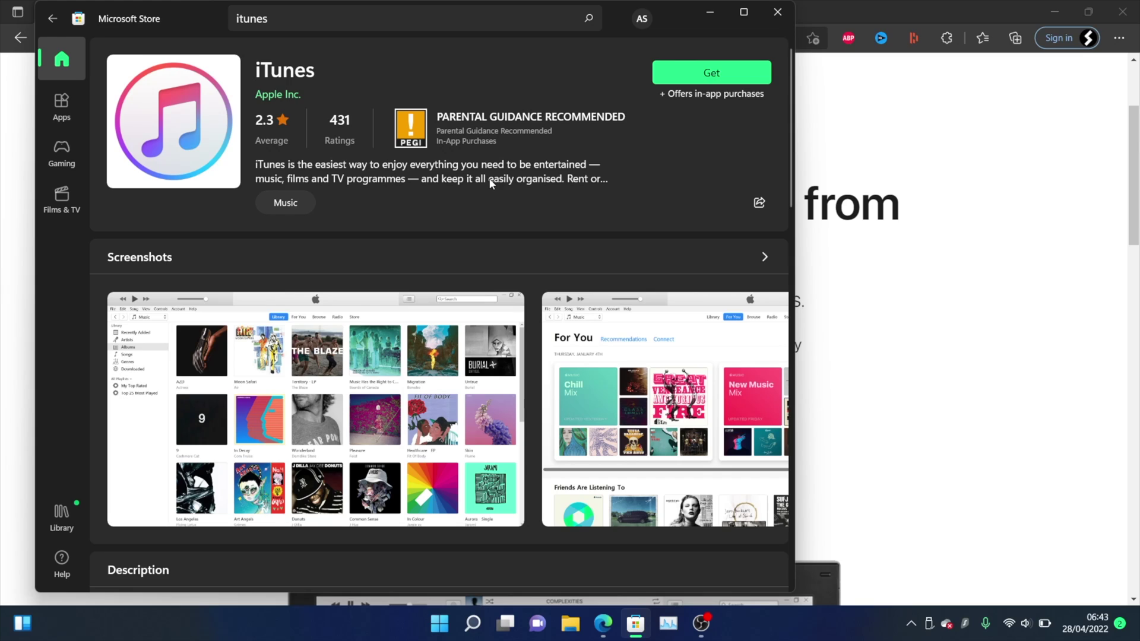
left_click(710, 13)
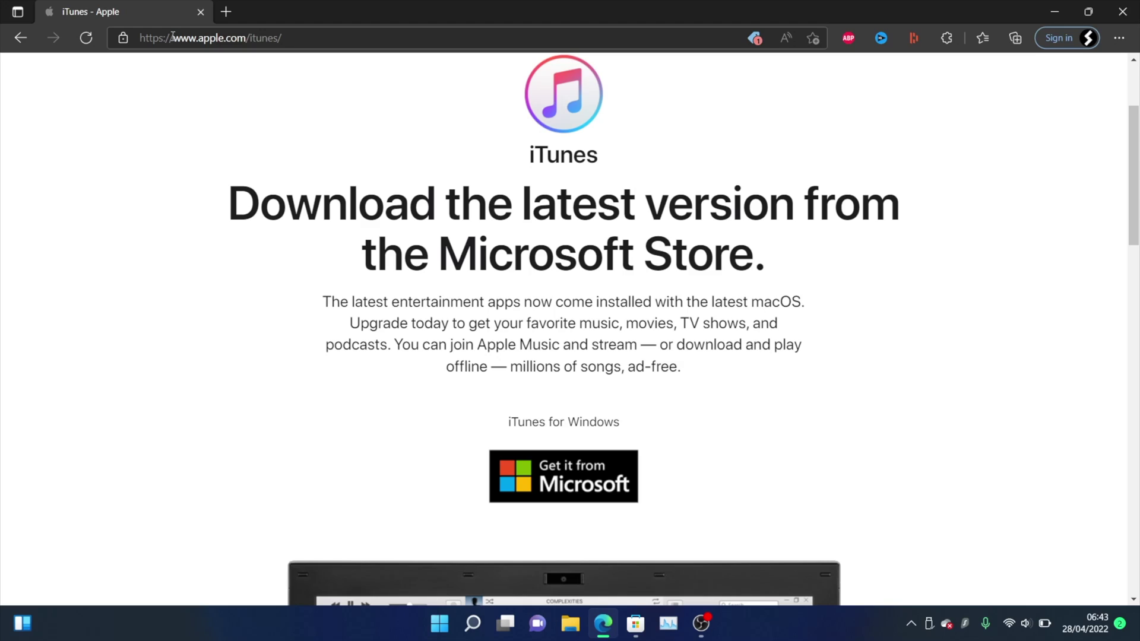
Choose the Windows version under other versions on Apple's iTunes page and locate the 64-bit download.
scroll(484, 363, "up", 2)
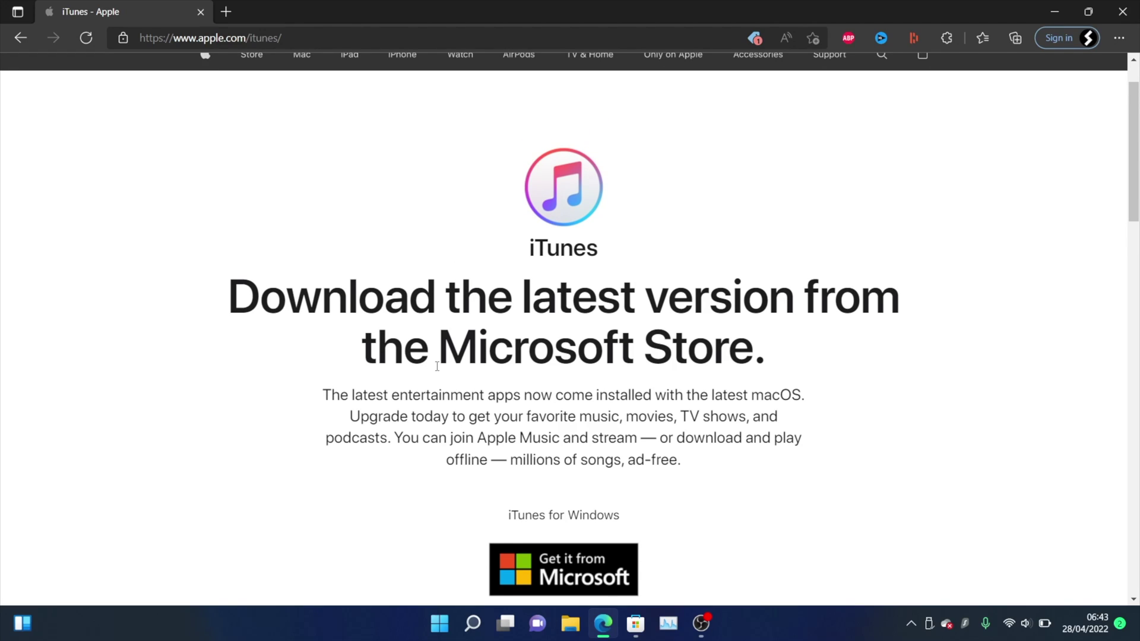
scroll(437, 366, "down", 13)
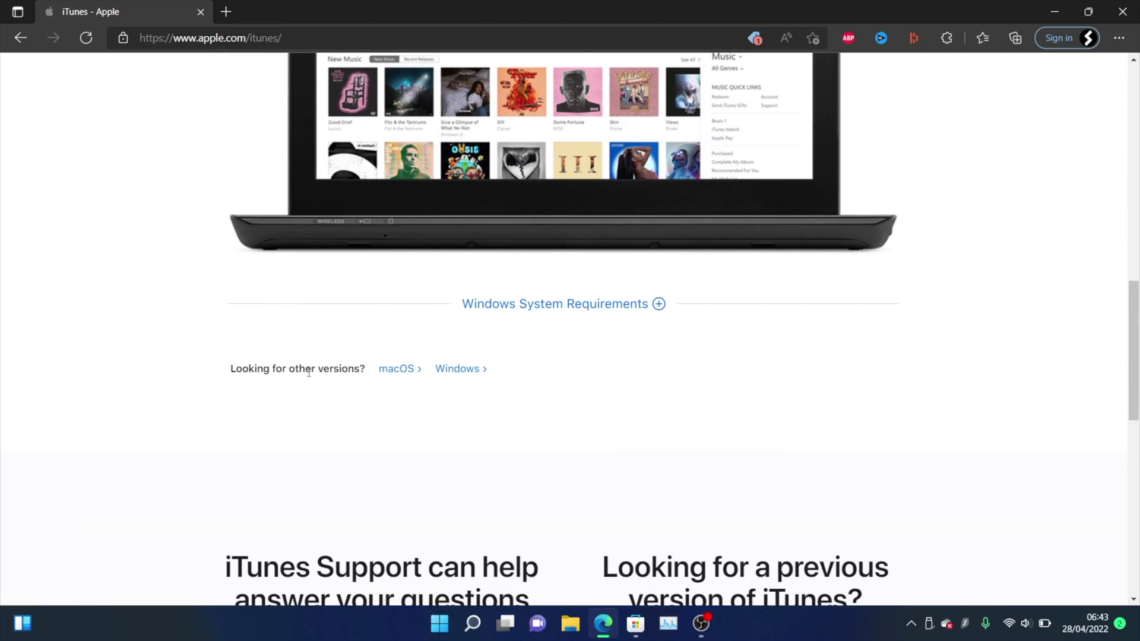
left_click(447, 371)
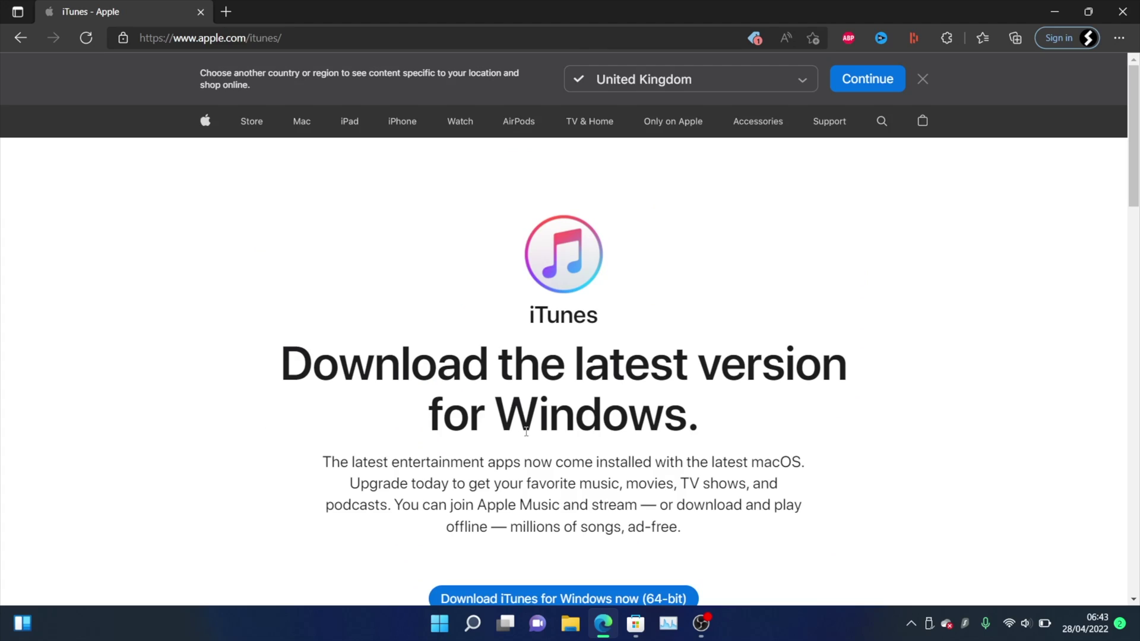
scroll(447, 374, "down", 4)
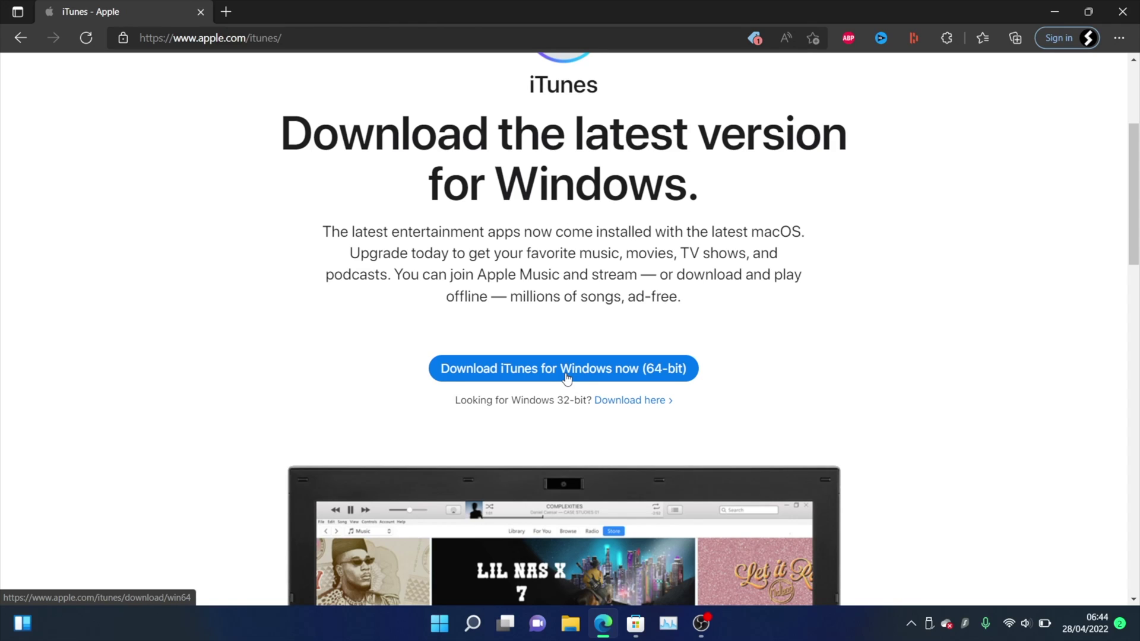
Switch to iTunes, decline the iPad software update and open the connected iPad's summary page.
left_click(1054, 12)
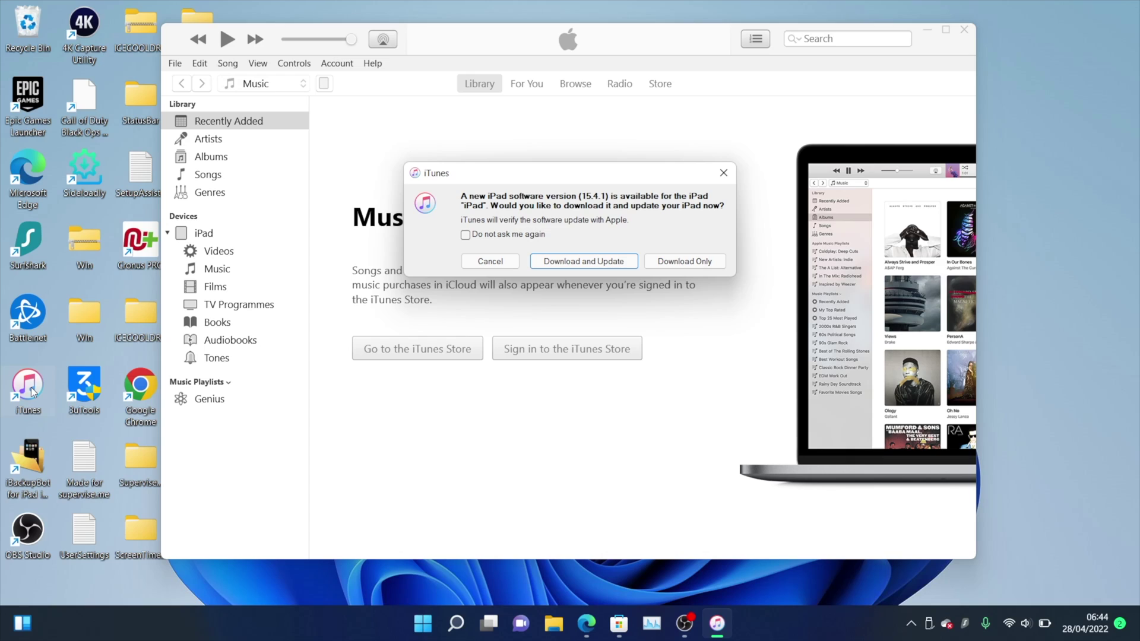
left_click(482, 267)
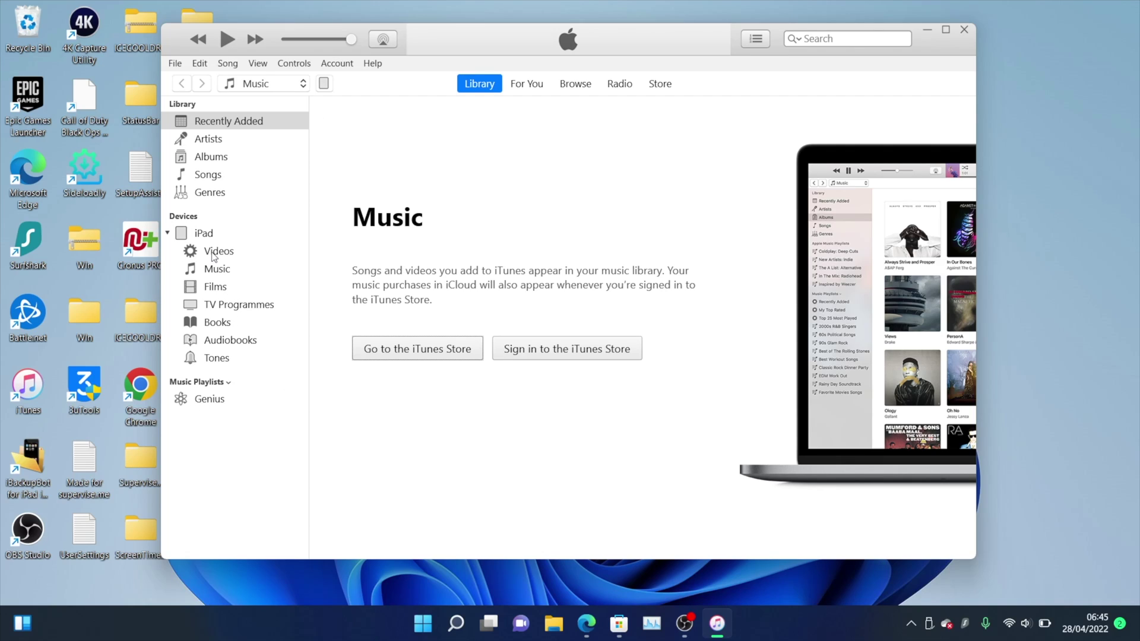
left_click(324, 83)
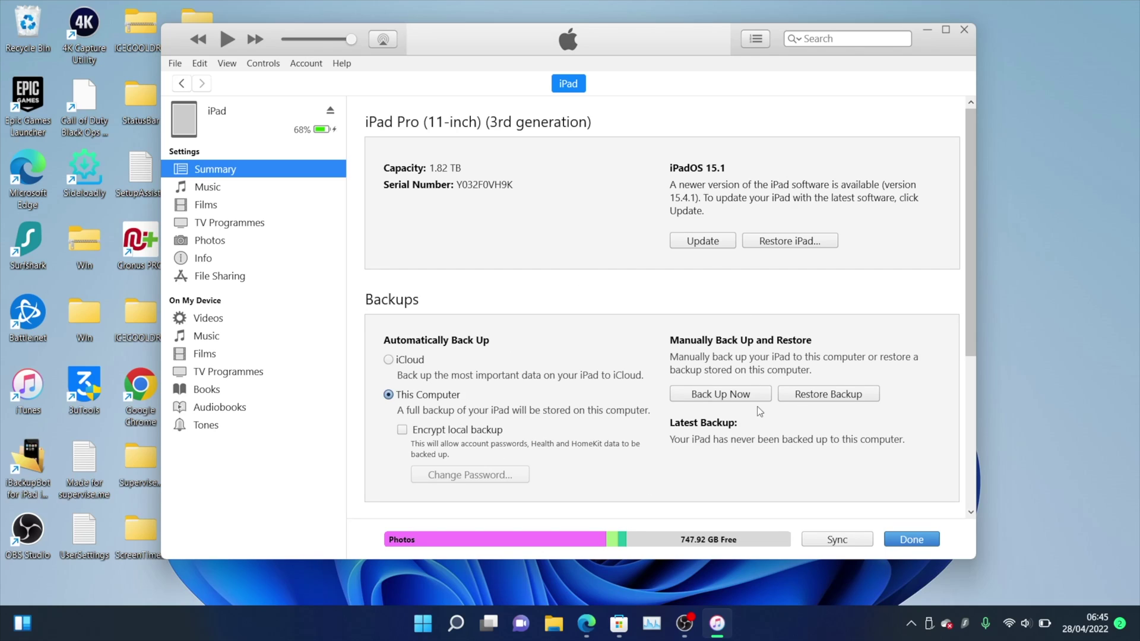
Try to enable Encrypt local backup for the iPad, cancel setting a password, and close iTunes.
left_click(400, 435)
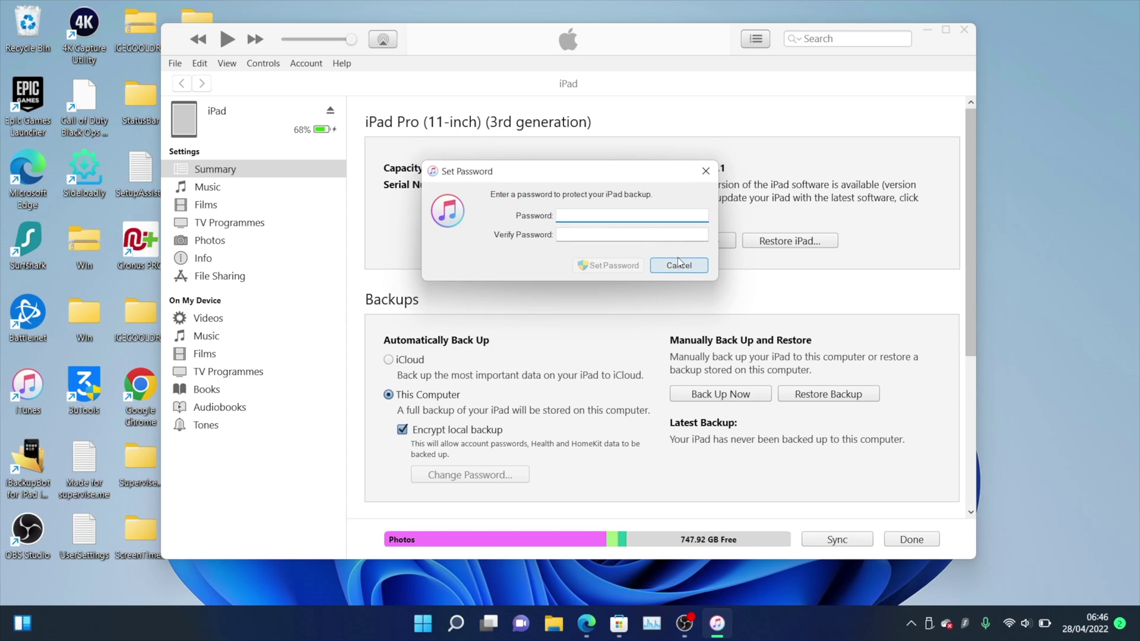
left_click(657, 262)
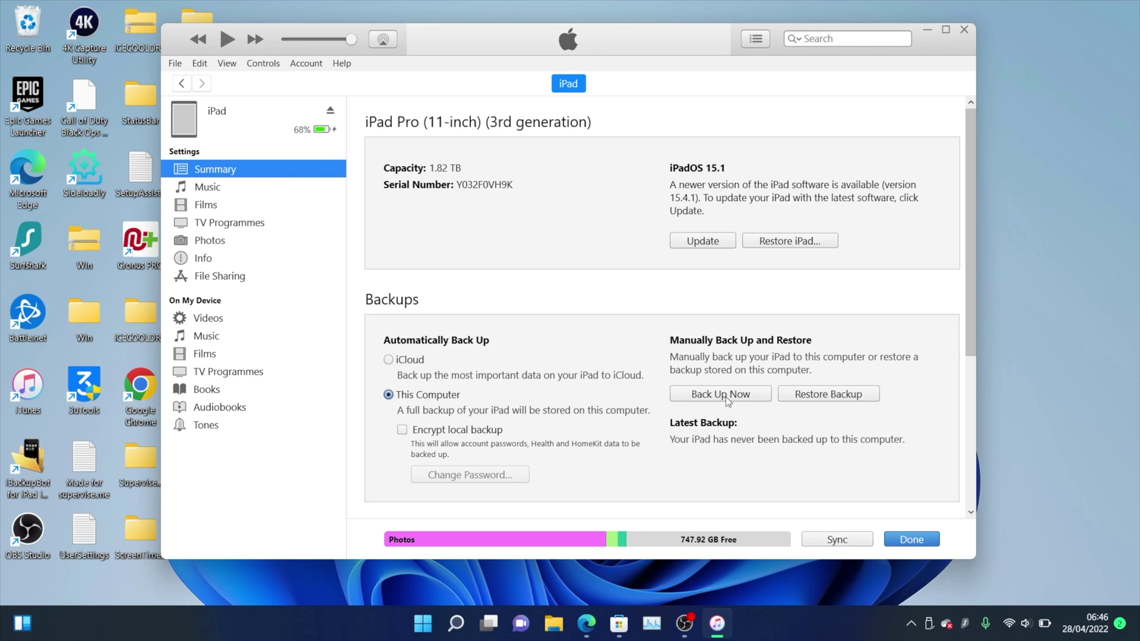
left_click(964, 29)
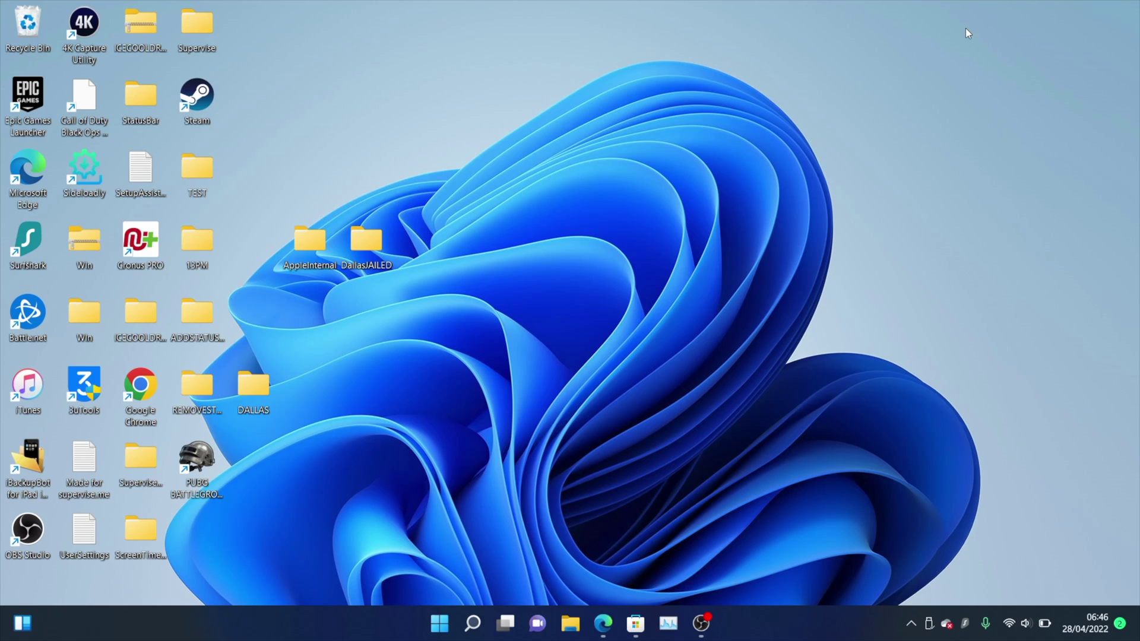
key("super")
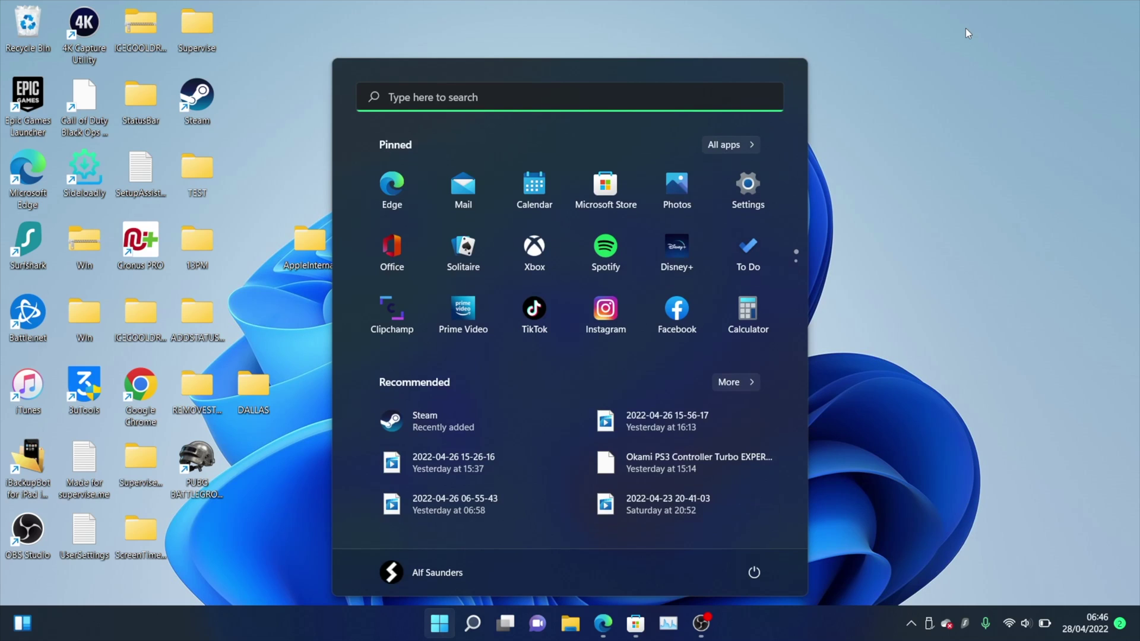
key("super")
key("super")
key("super")
key("super")
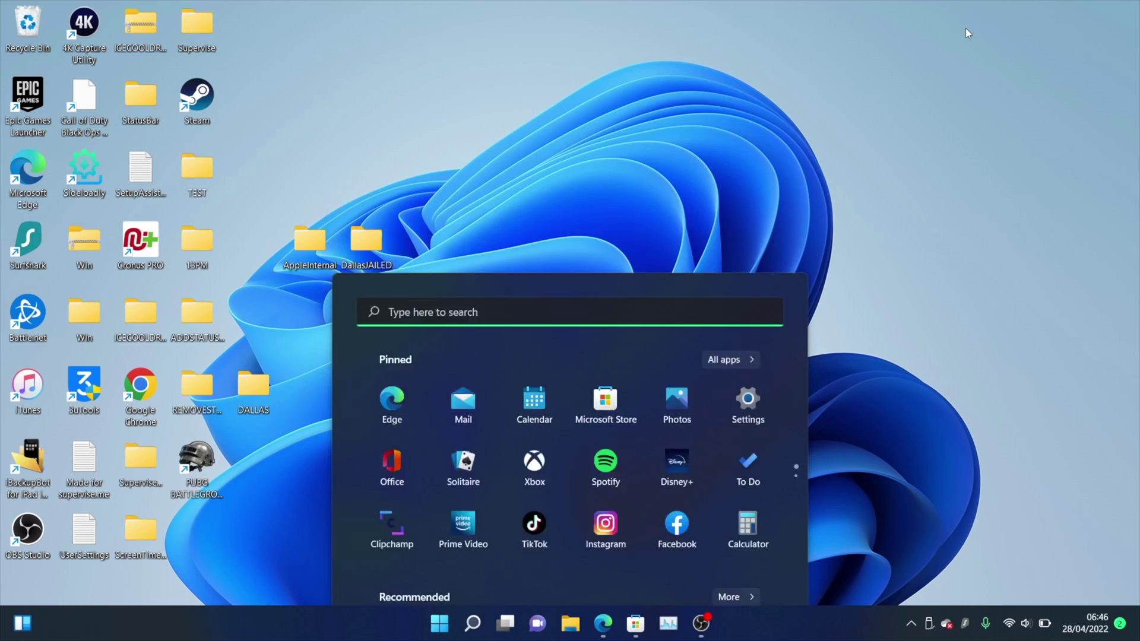
key("super")
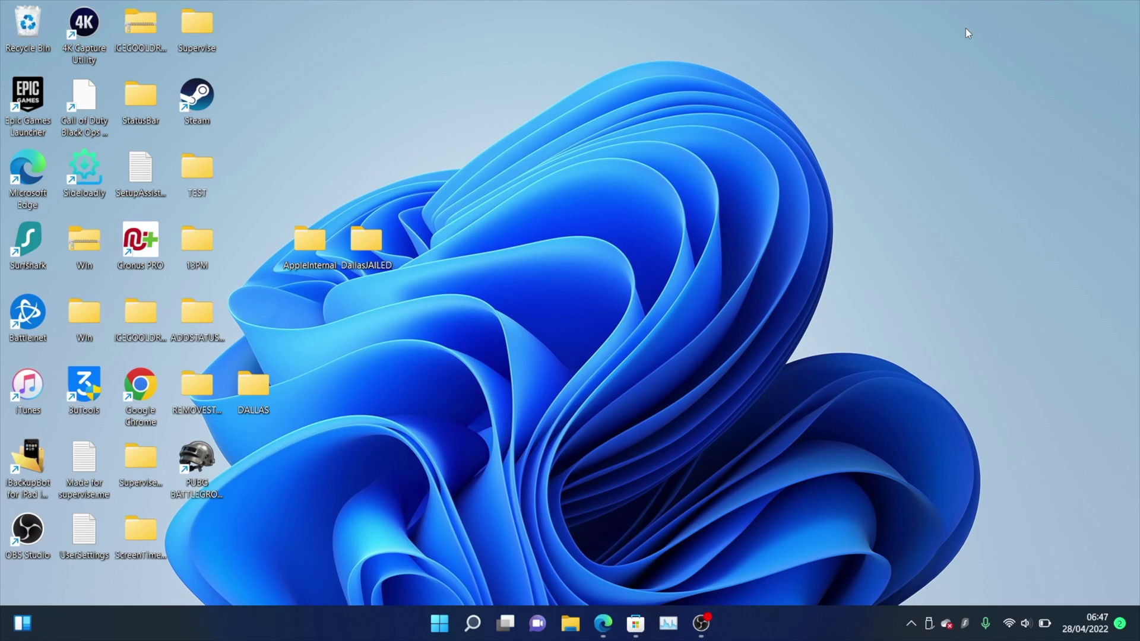
Run %appdata% to open the Roaming application data folder.
key("super+r")
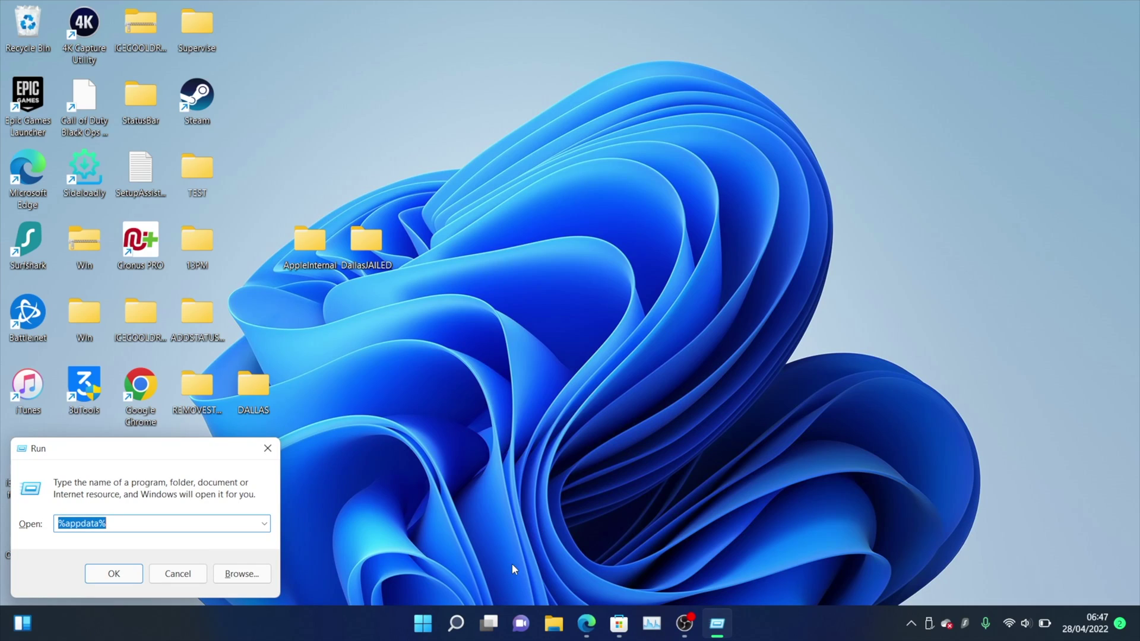
left_click(169, 529)
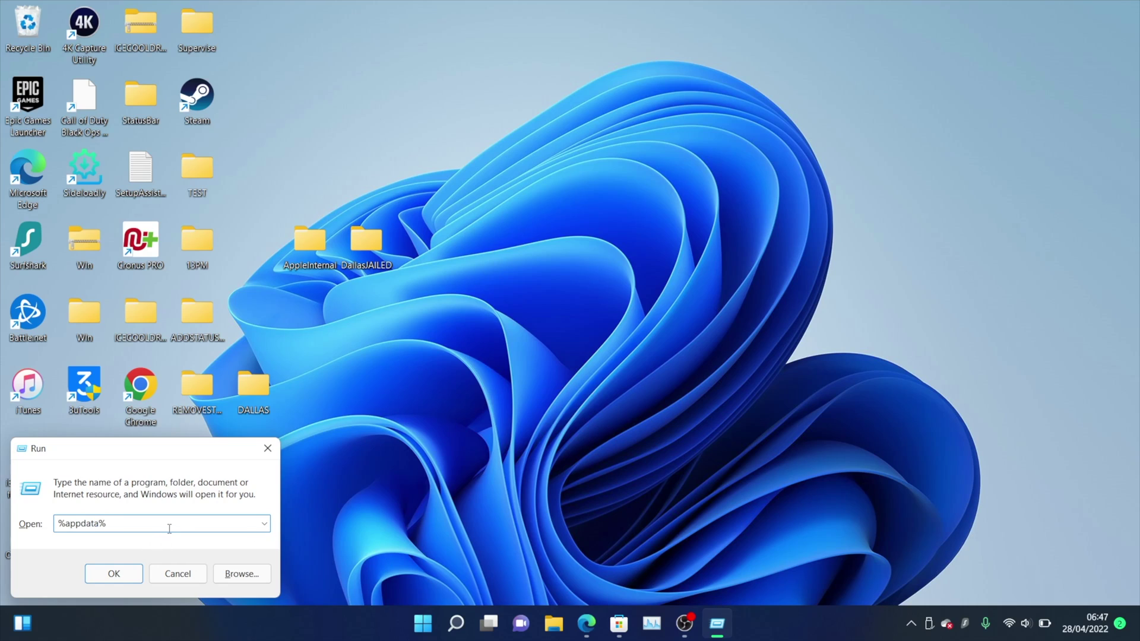
left_click(119, 579)
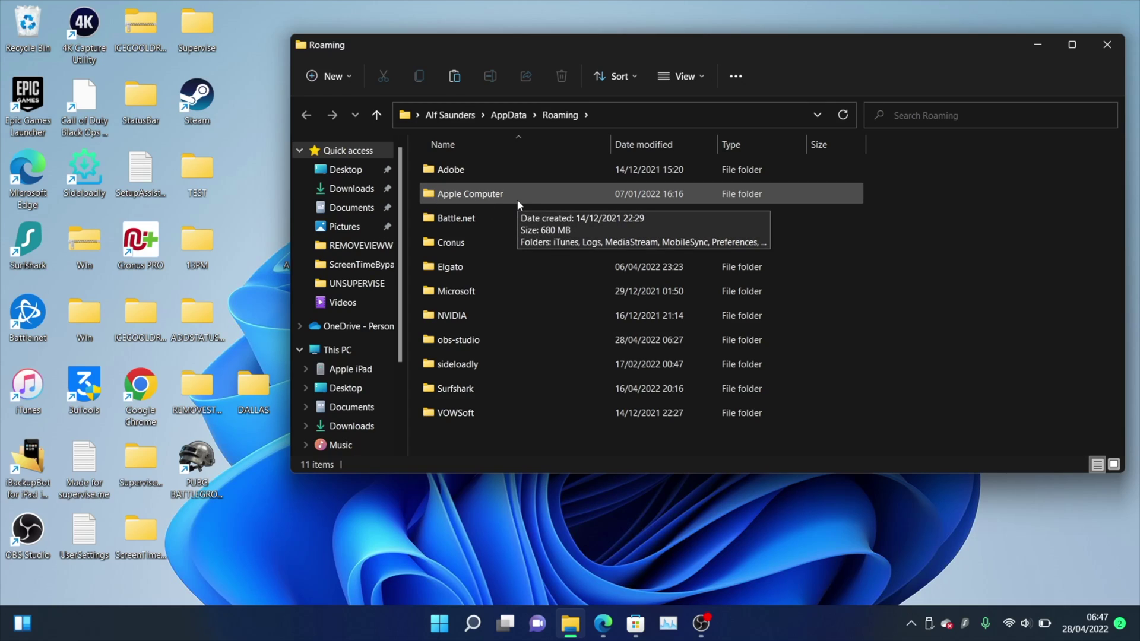
Go into the Apple Computer folder and open MobileSync, then its Backup folder.
double_click(516, 205)
left_click(516, 242)
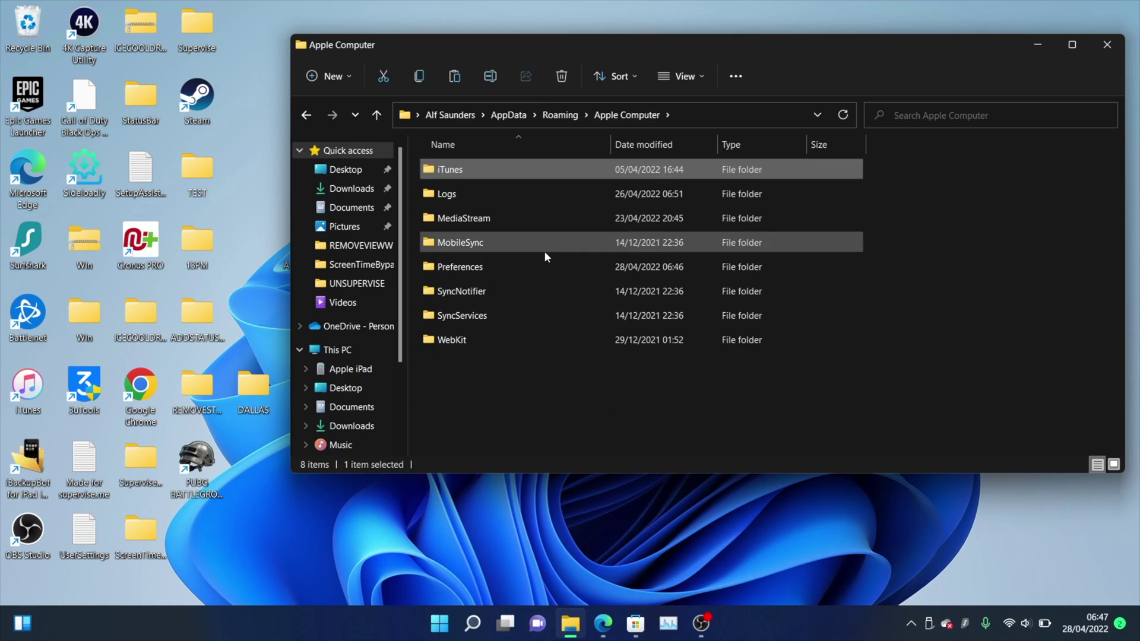
double_click(515, 240)
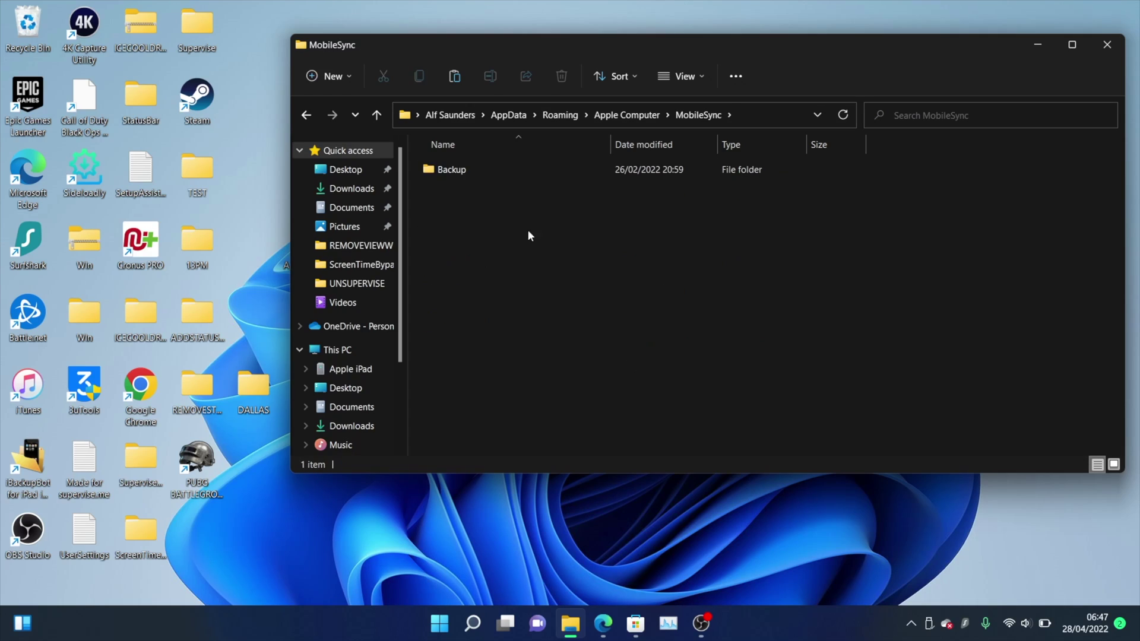
double_click(512, 169)
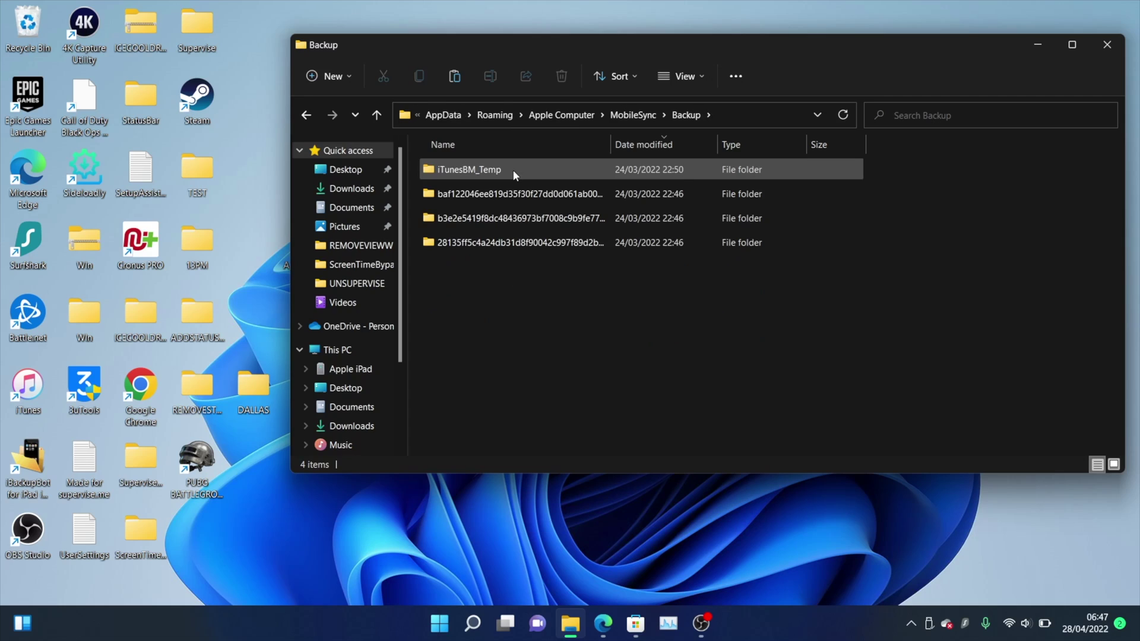
left_click(532, 117)
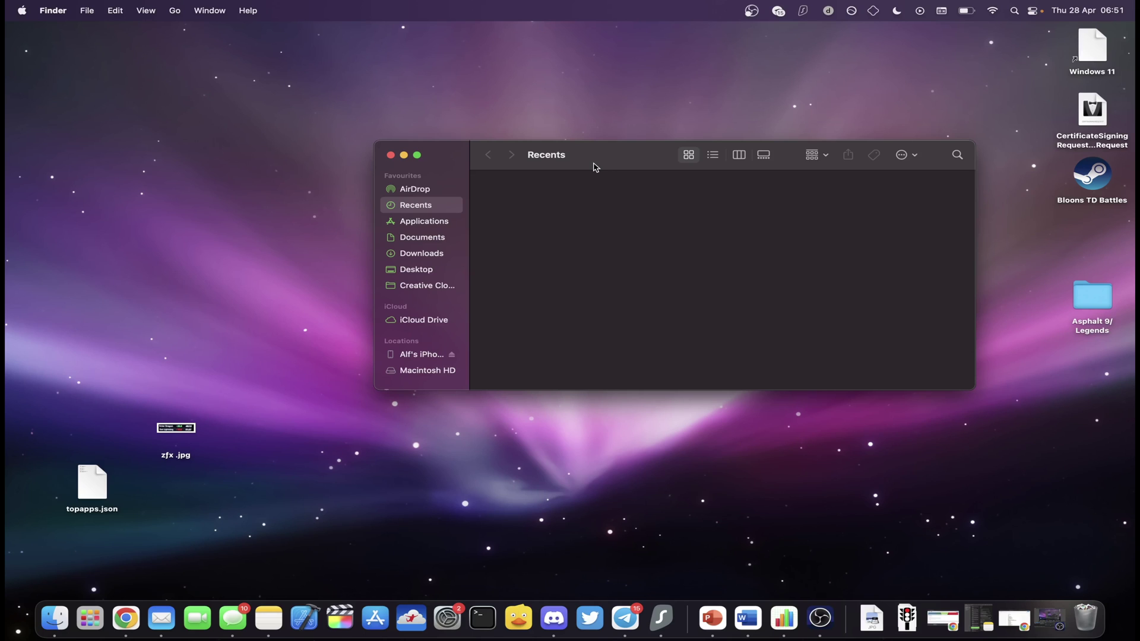
Switch to Finder on the Mac and go to the root folder /.
key("slash")
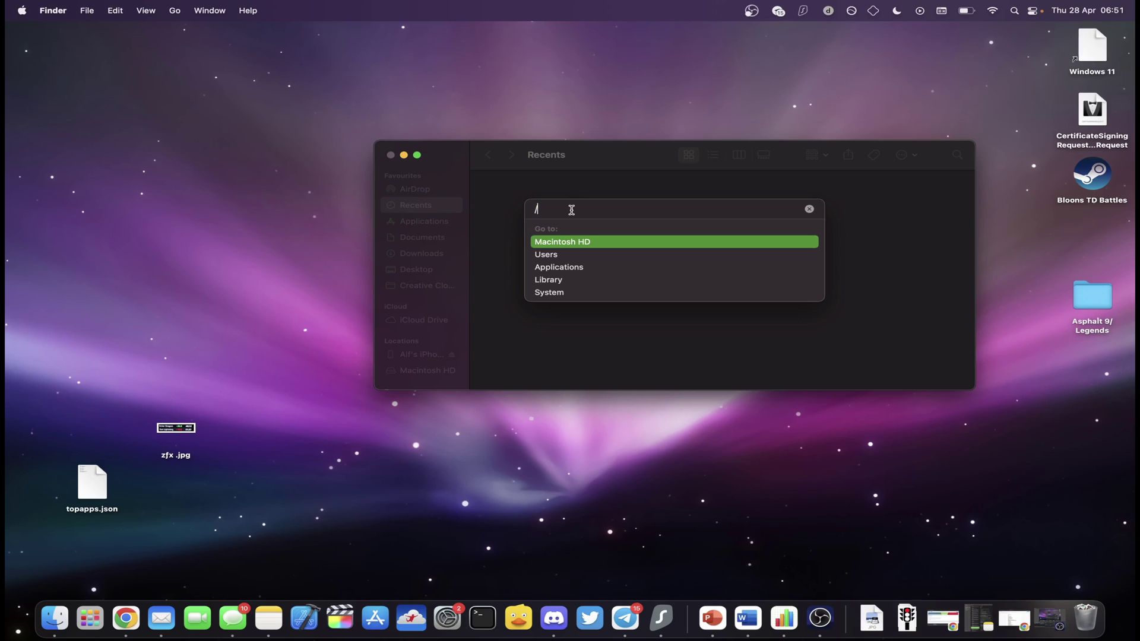
key("BackSpace")
type("/")
key("Return")
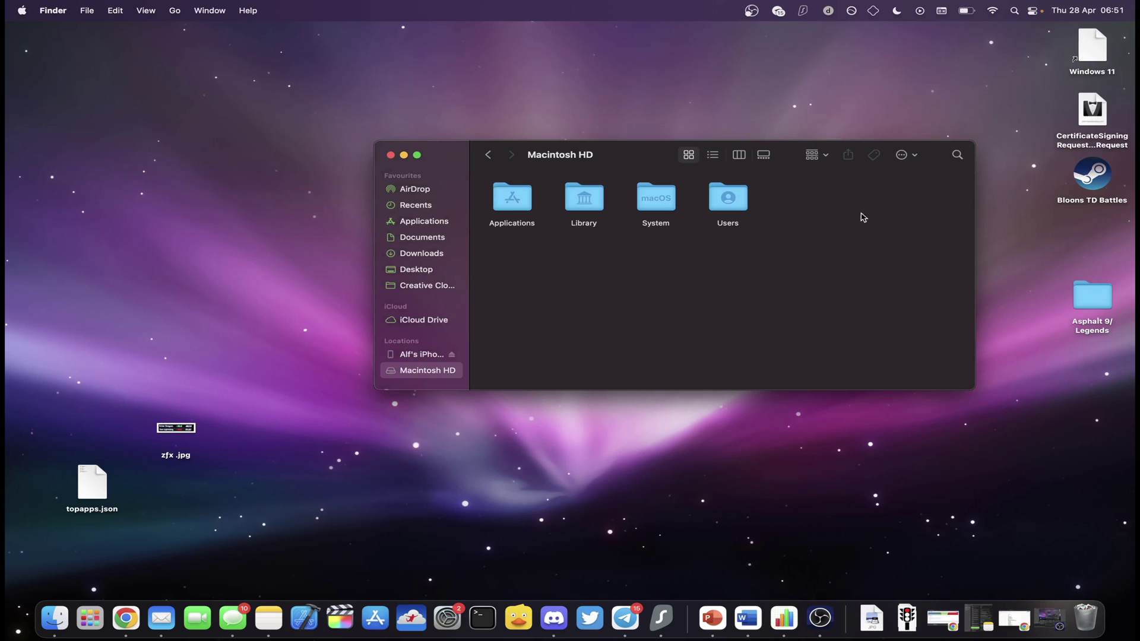
Open Application Support inside the Library folder of Macintosh HD and look through its folders.
double_click(579, 206)
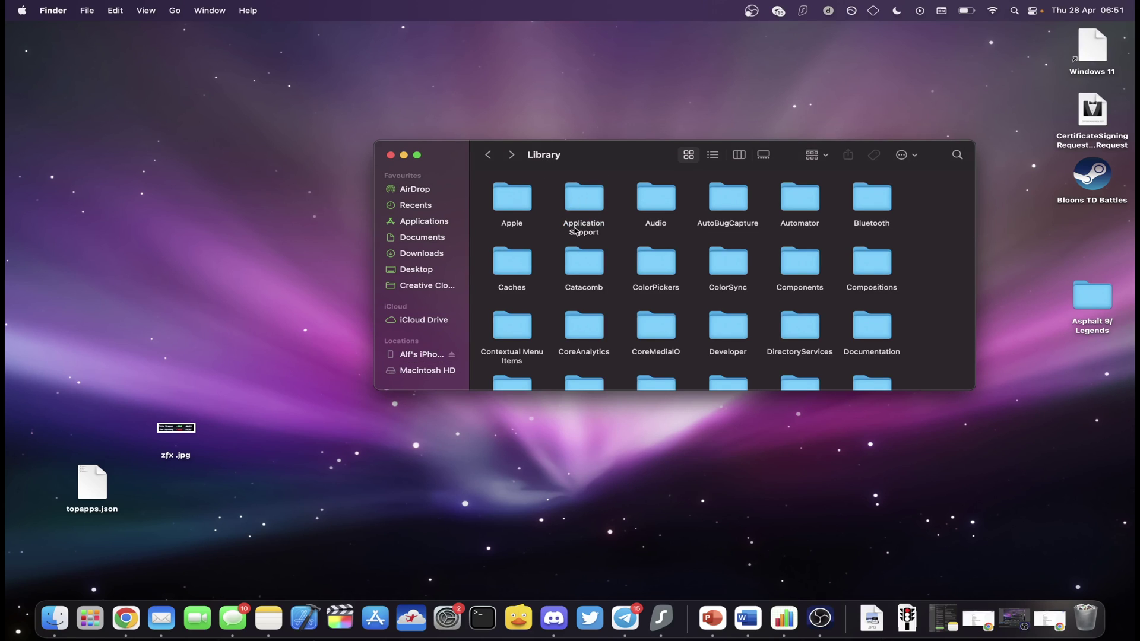
double_click(583, 206)
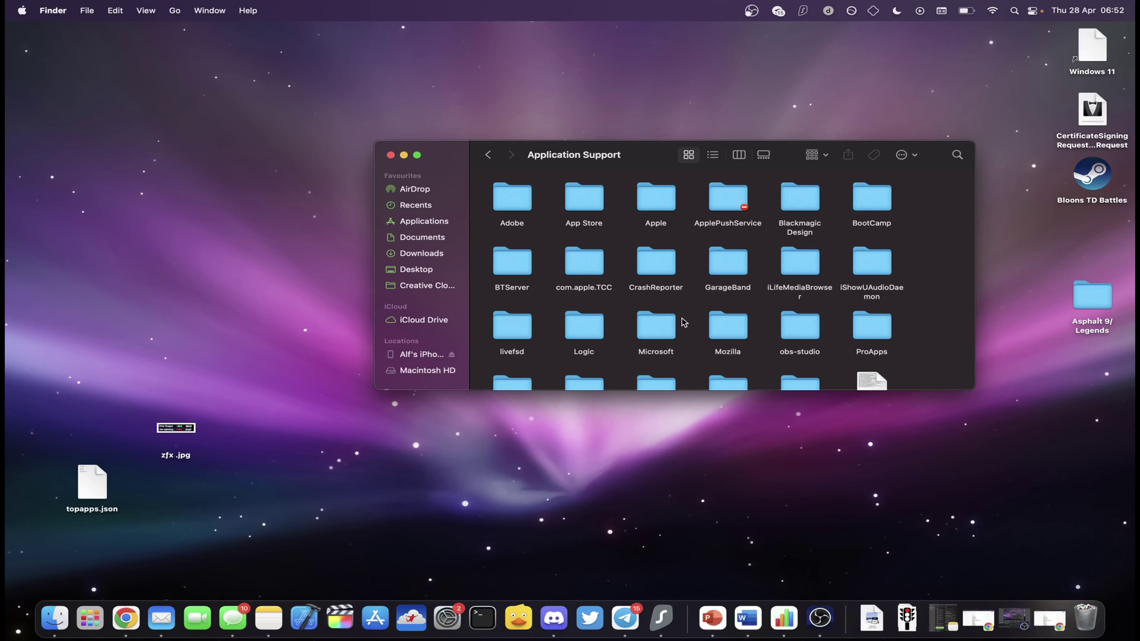
scroll(702, 329, "down", 3)
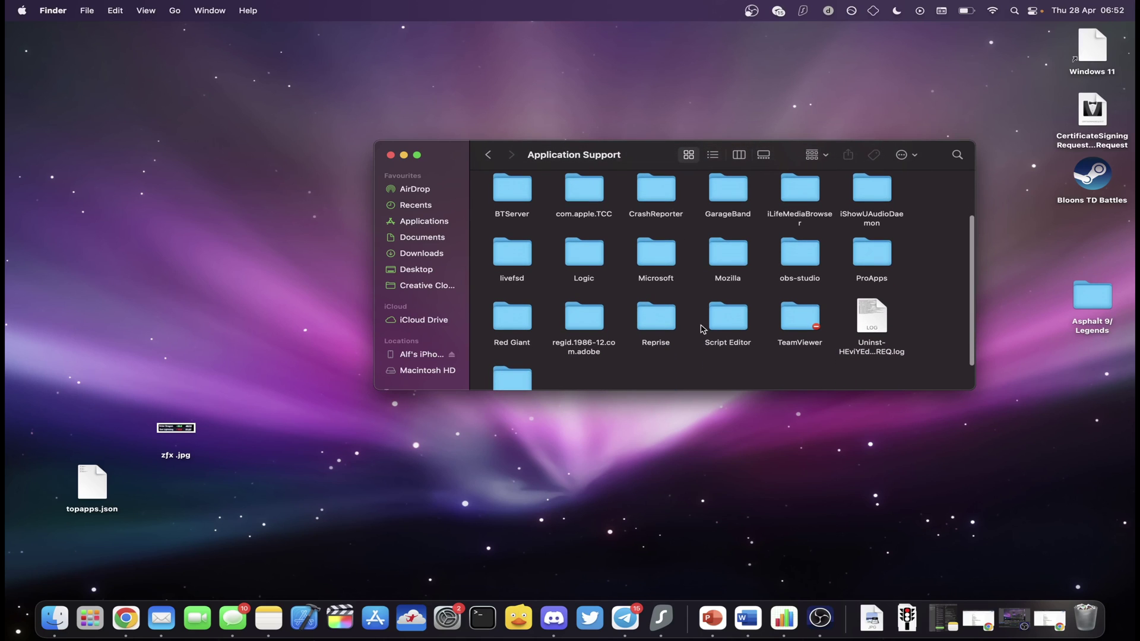
scroll(702, 330, "up", 2)
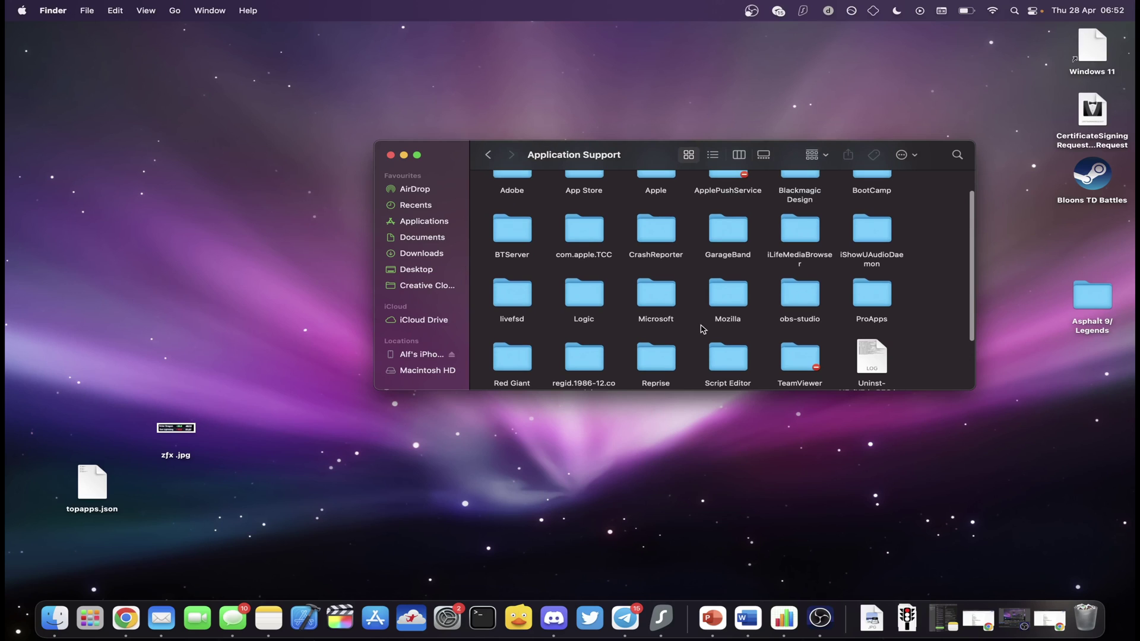
scroll(702, 329, "down", 1)
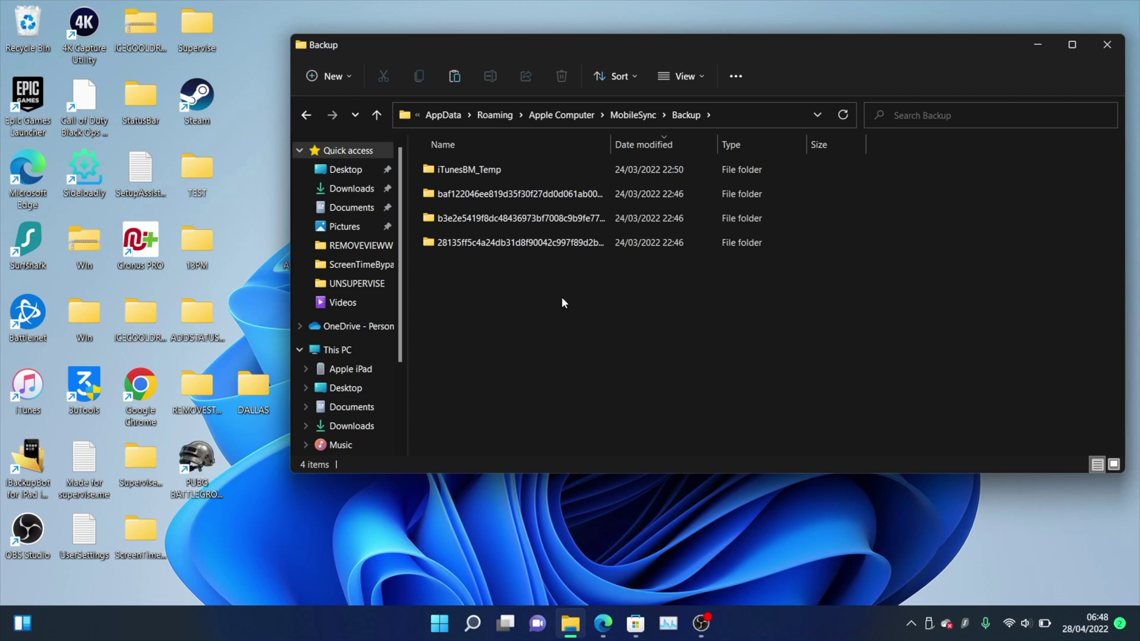
Sort the Backup folder by date modified, newest first, and copy the backup folder listed directly below iTunesBM_Temp.
left_click(673, 146)
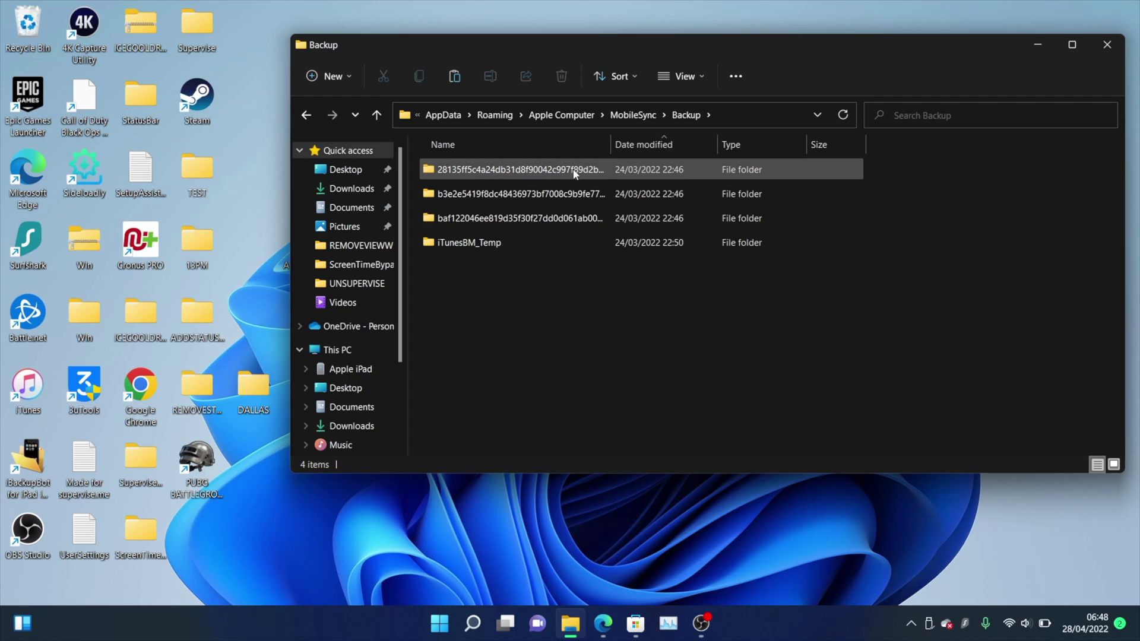
left_click(679, 149)
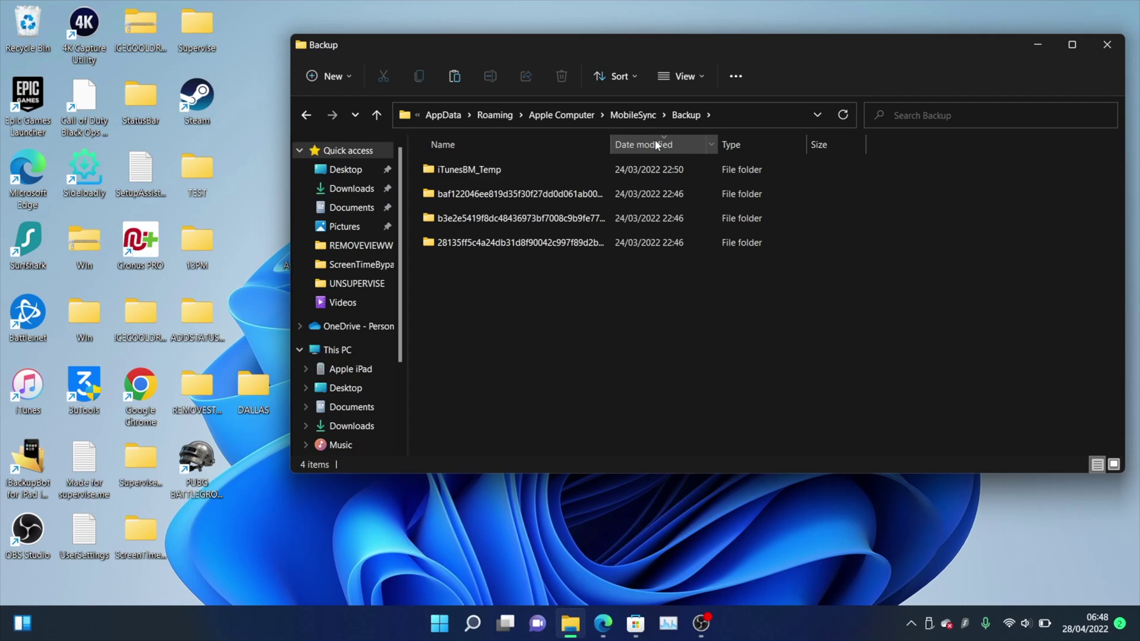
left_click(613, 194)
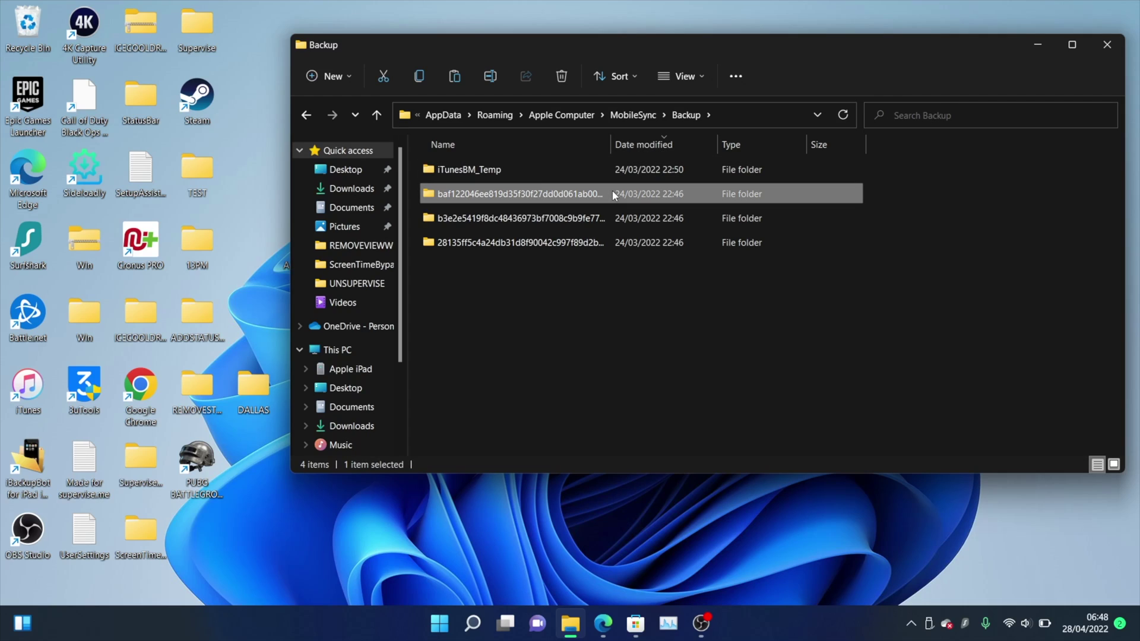
right_click(613, 194)
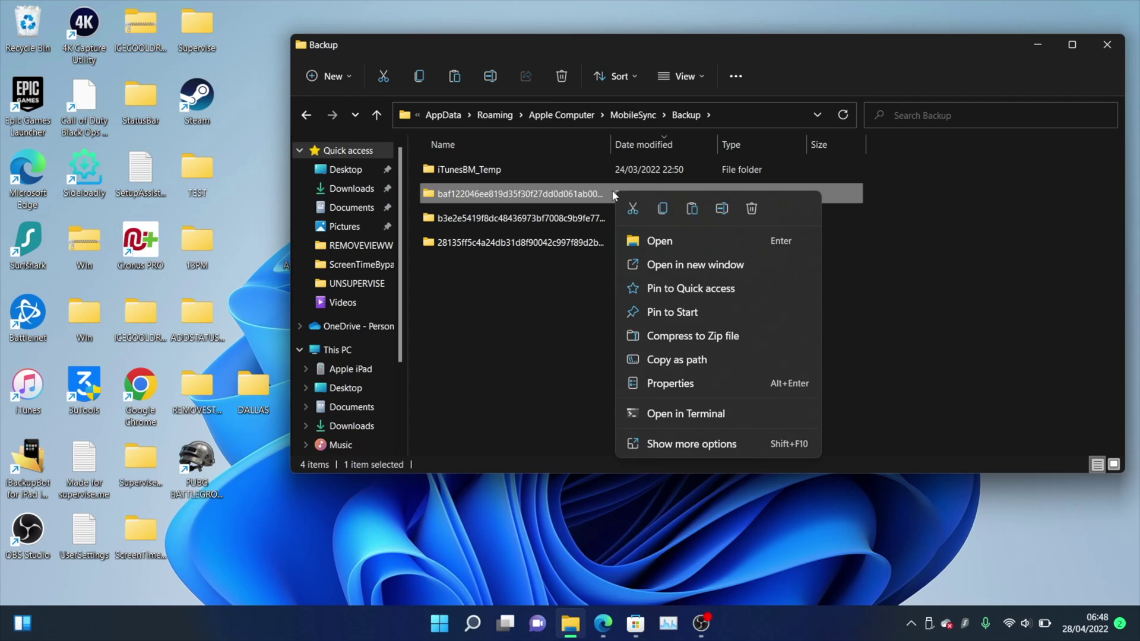
left_click(661, 211)
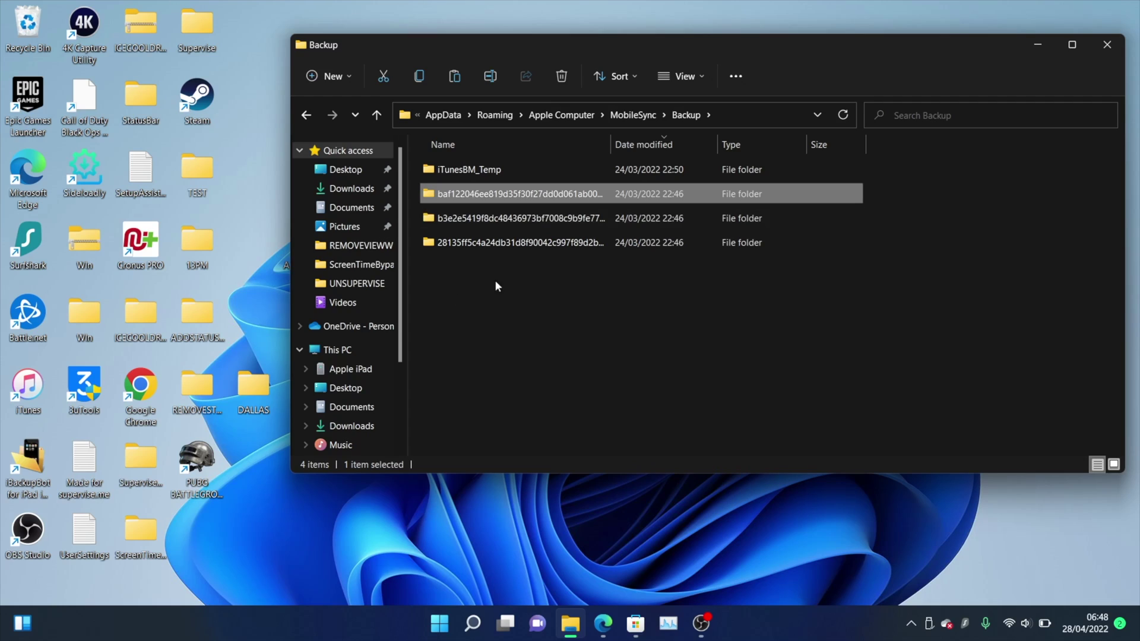
Go to This PC and open the VIDS (D:) drive.
left_click(361, 350)
left_click(501, 323)
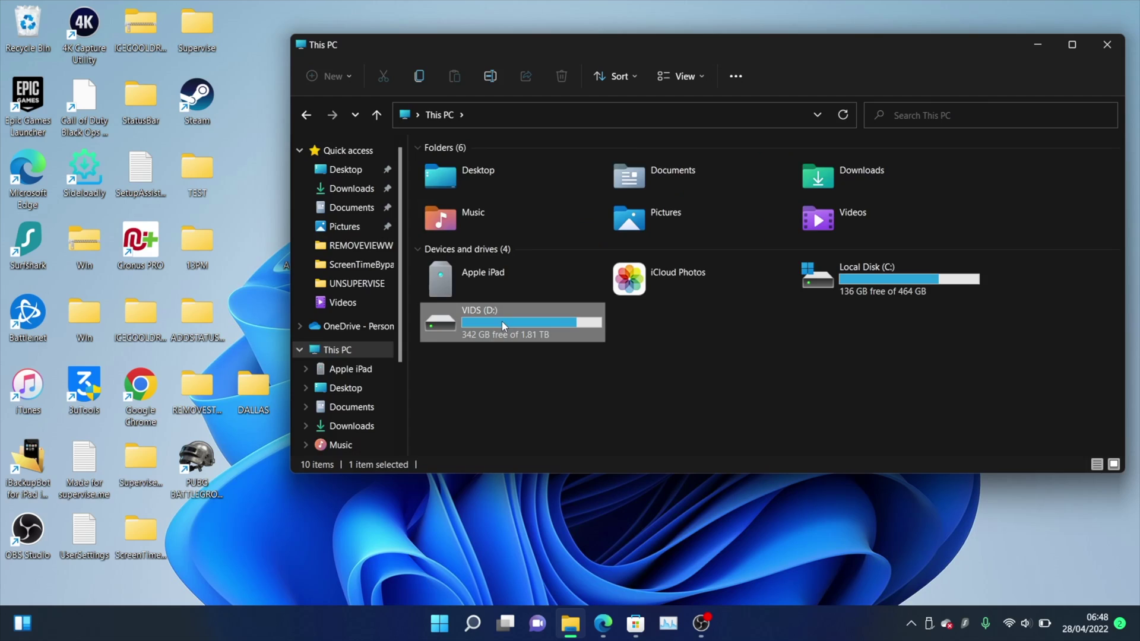
double_click(502, 322)
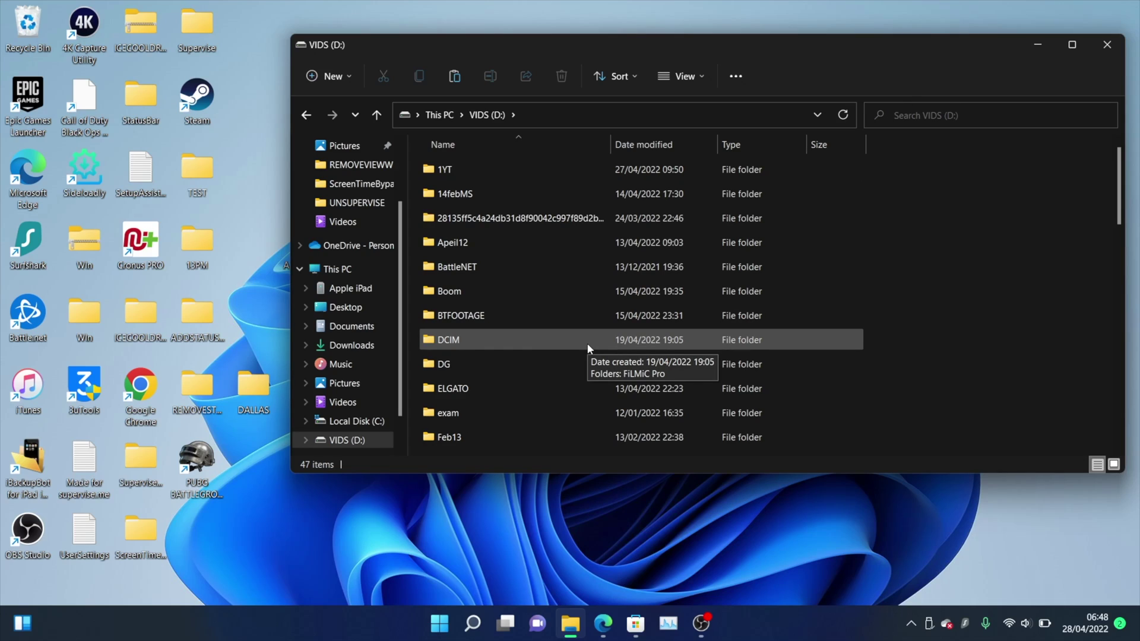
Open the Roaming application data folder in a separate window through Run, and check the details of the long-named backup folder on VIDS (D:).
key("super+r")
key("Return")
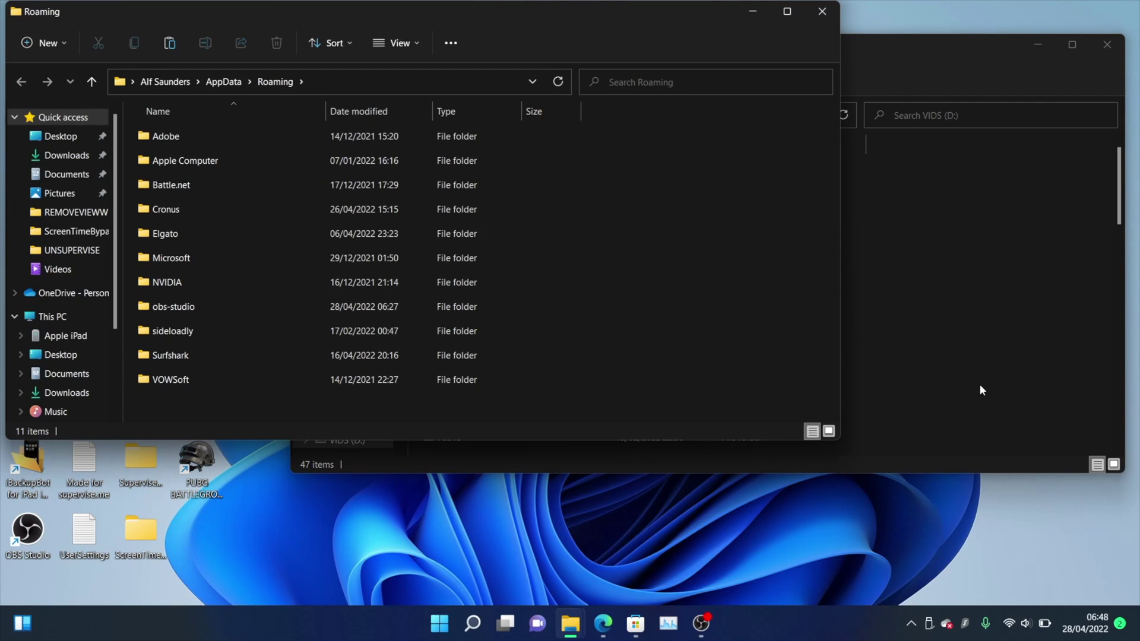
left_click(981, 390)
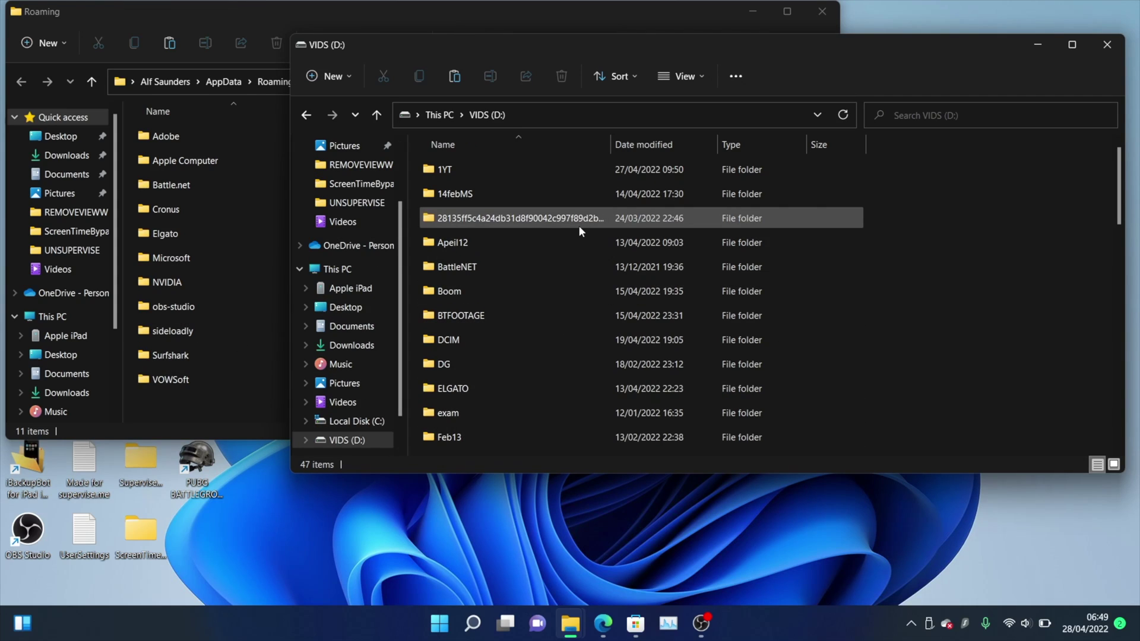
mouse_move(580, 226)
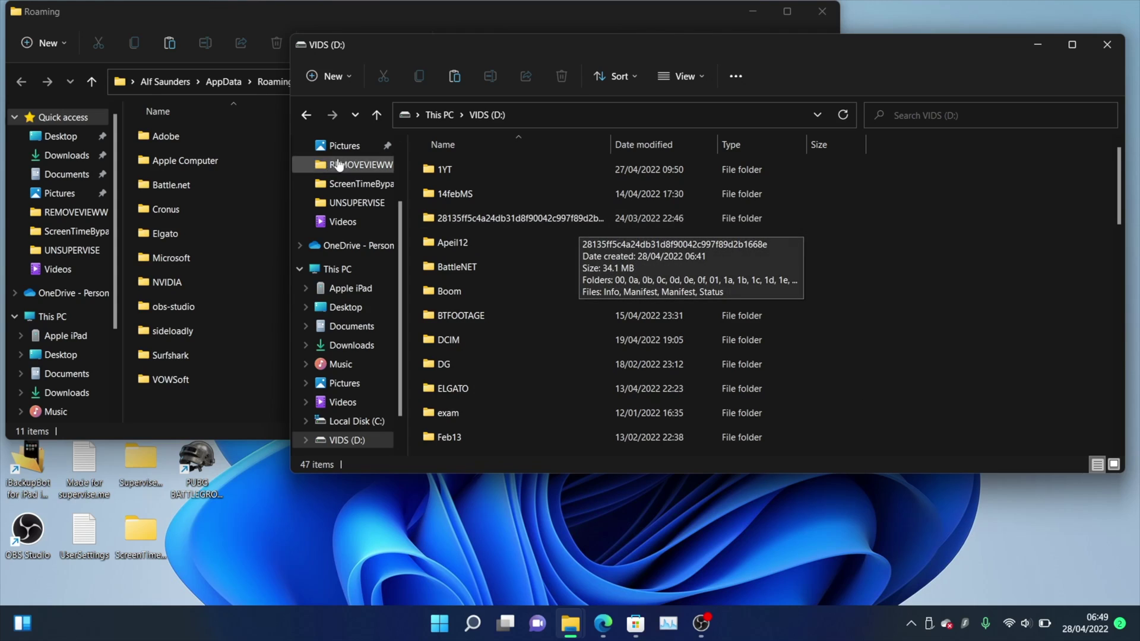
In the Roaming window, go through Apple Computer and MobileSync into the Backup folder.
double_click(198, 161)
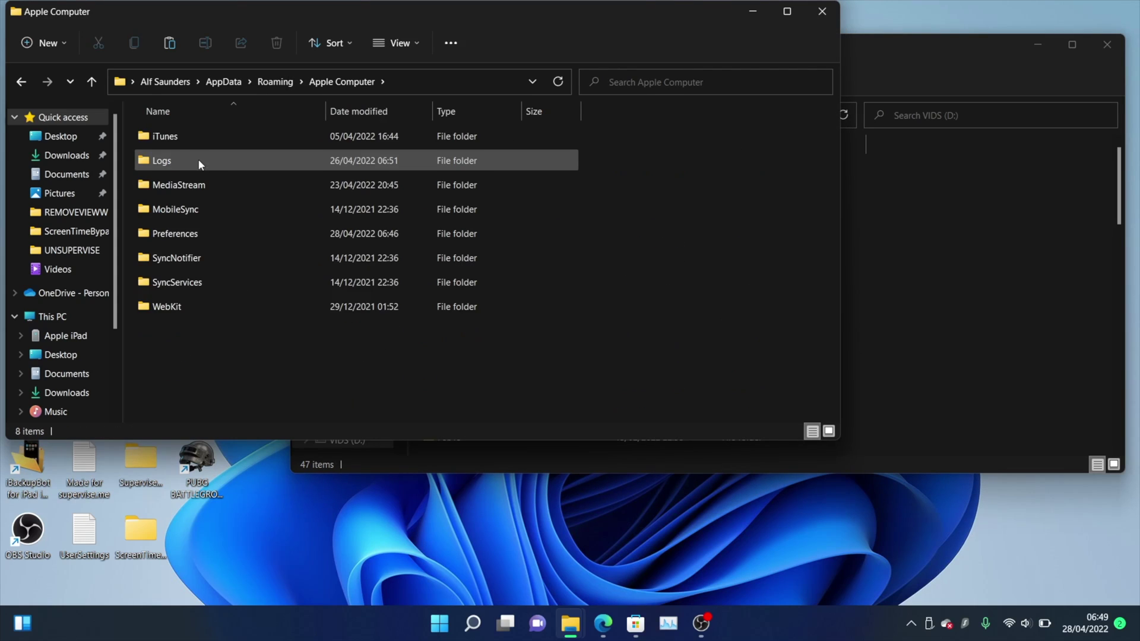
double_click(223, 205)
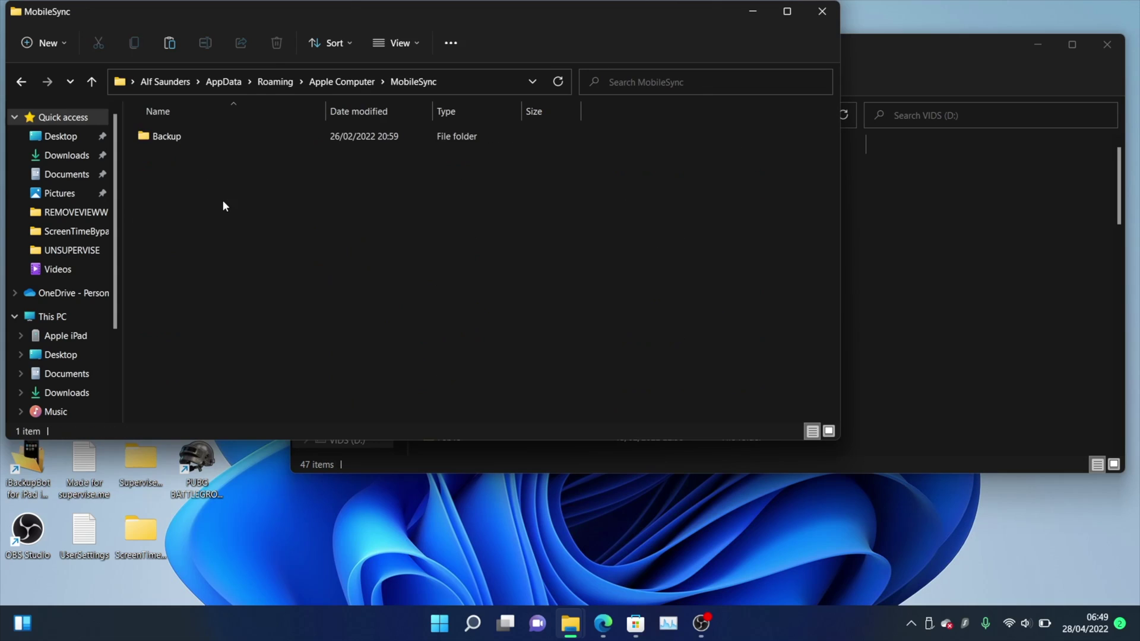
double_click(246, 146)
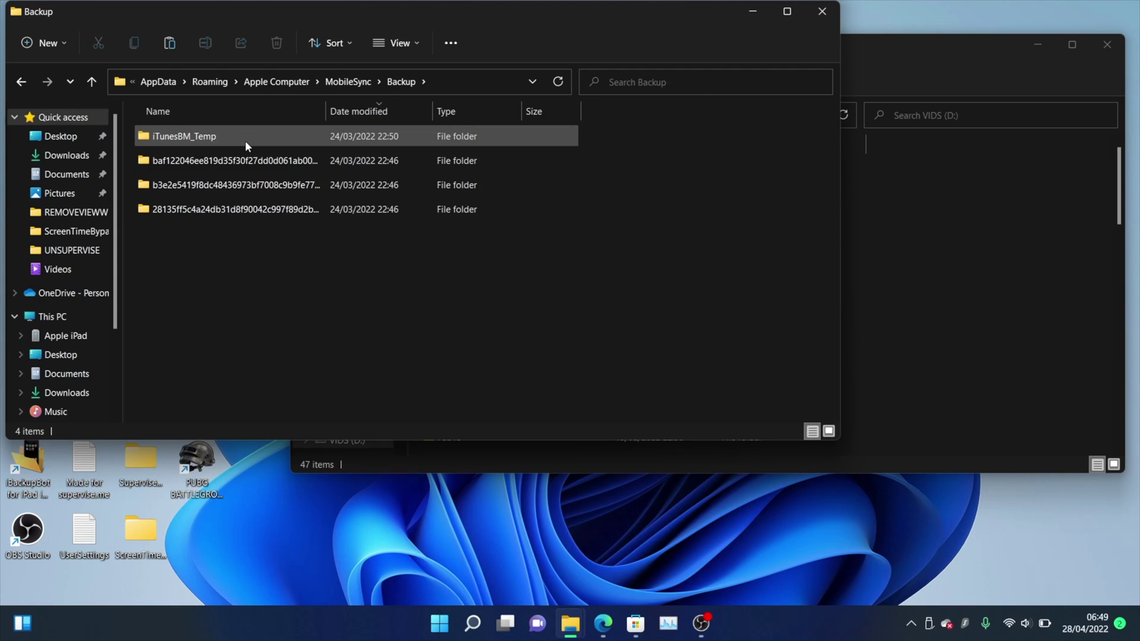
Compare the VIDS (D:) and Backup folder listings, and look inside iTunesBM_Temp before returning to Backup.
left_click(980, 289)
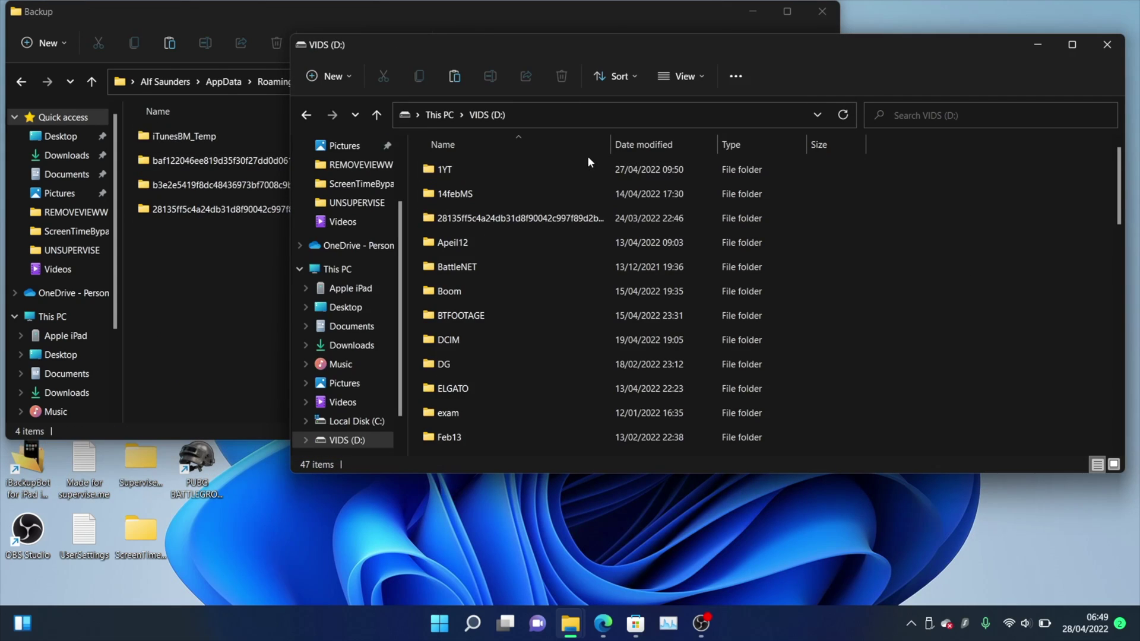
left_click(198, 286)
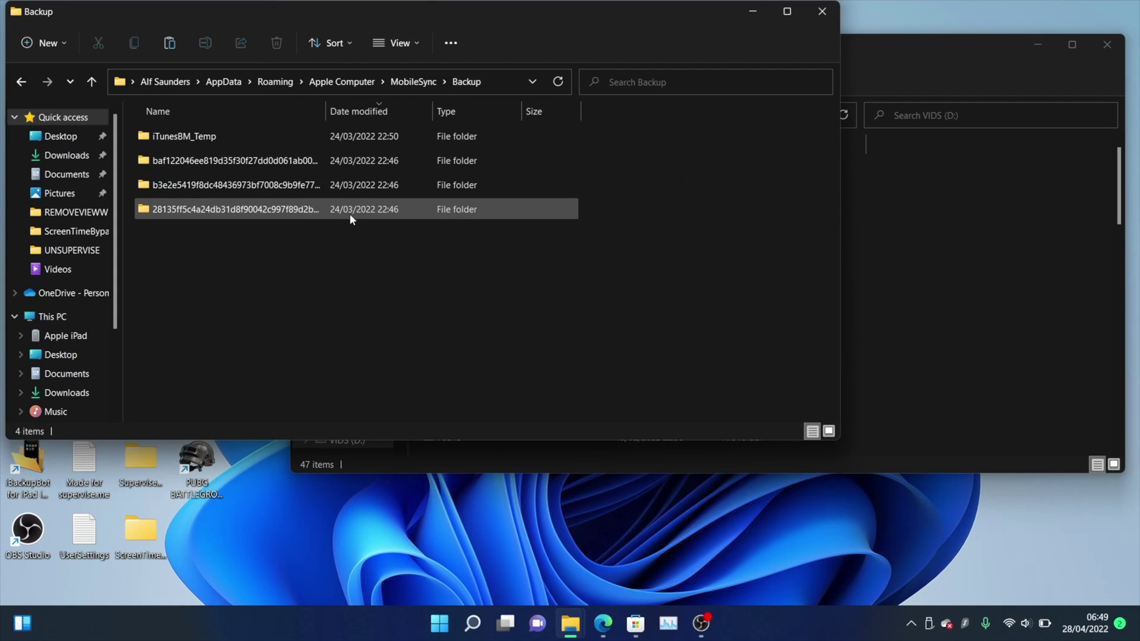
left_click(220, 589)
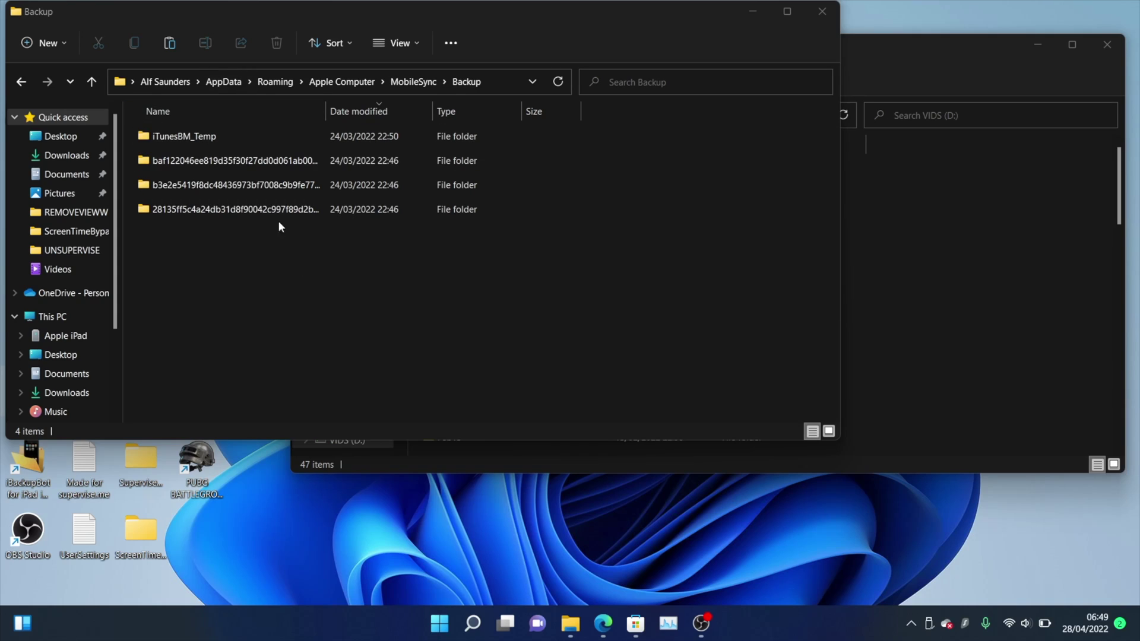
double_click(232, 140)
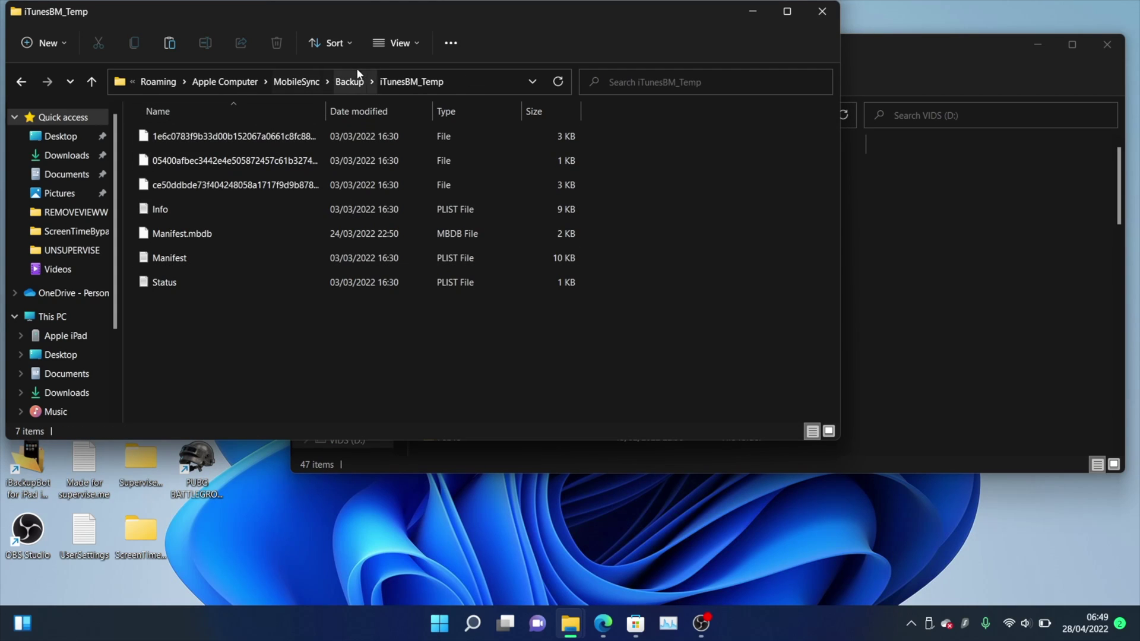
left_click(351, 82)
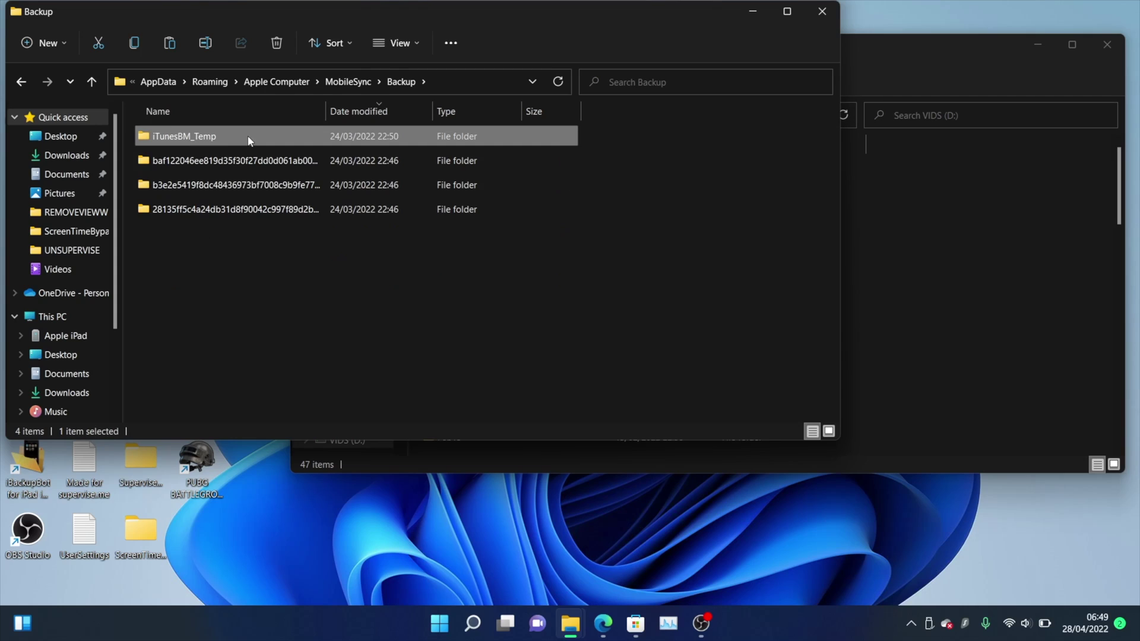